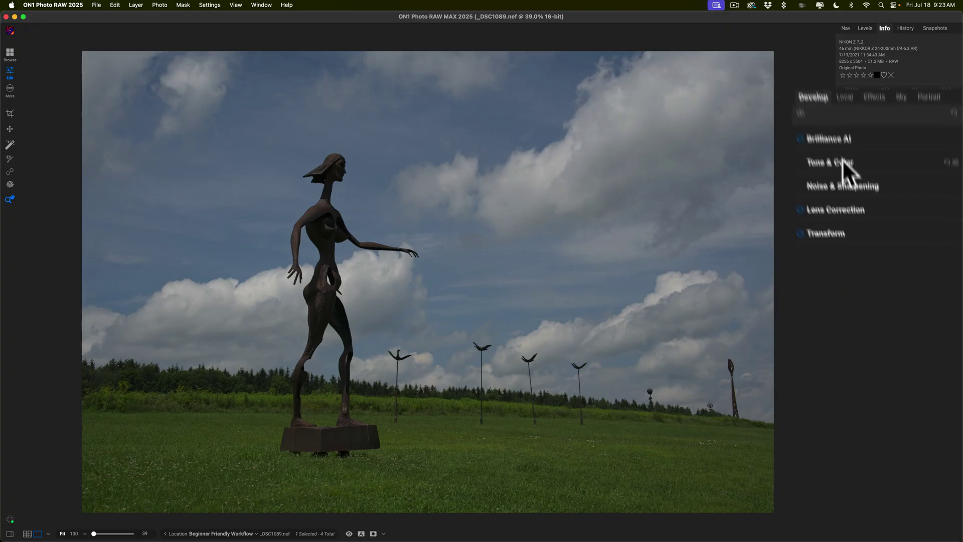
- Examine the Tone & Color controls available for the photo, from Camera Profile and Tone through Structure and Color
left_click(874, 233)
scroll(847, 246, "down", 3)
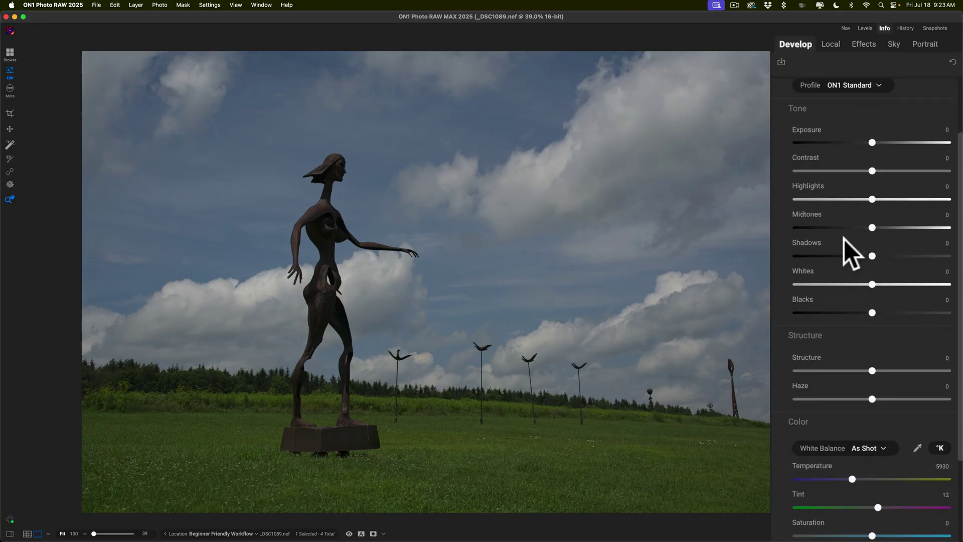
scroll(838, 211, "up", 3)
scroll(832, 219, "down", 7)
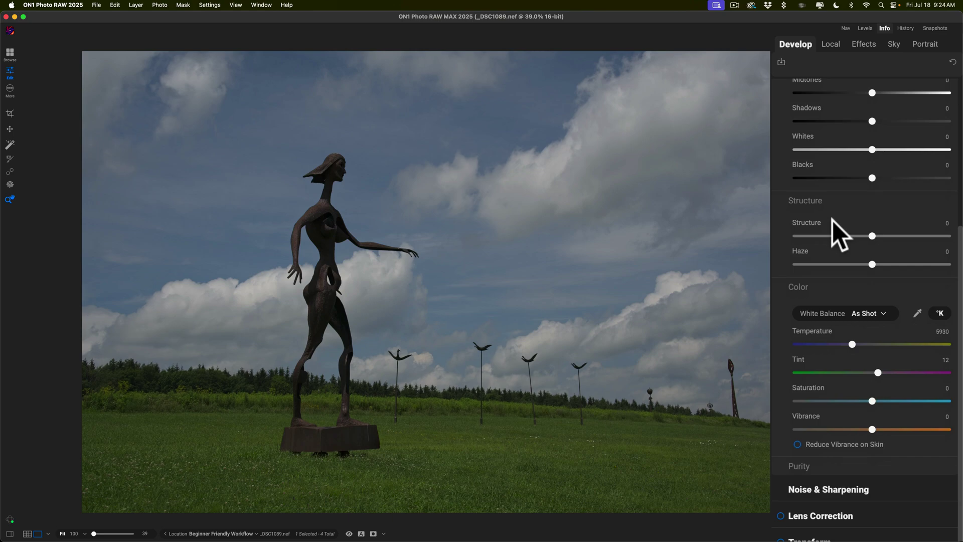
scroll(836, 221, "up", 4)
scroll(835, 221, "up", 3)
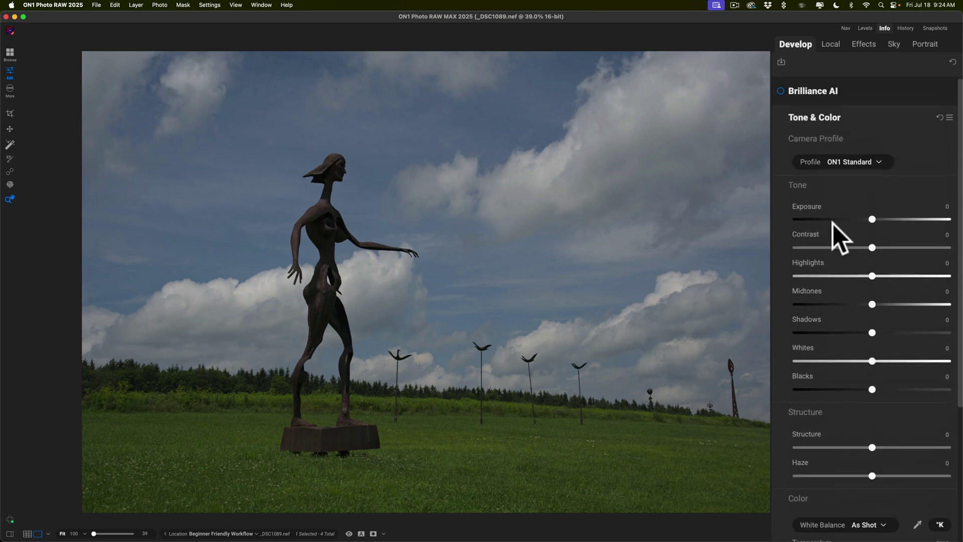
left_click(856, 115)
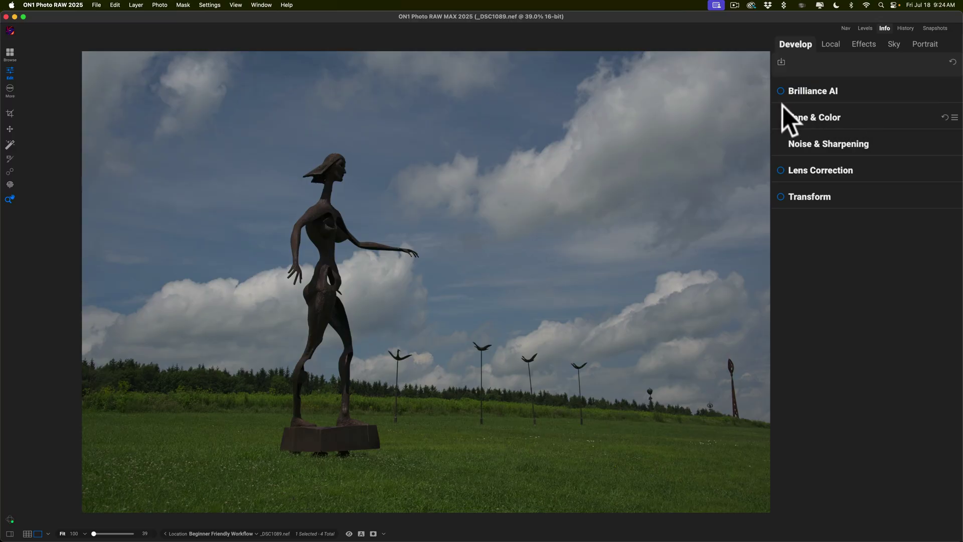
- Enable Brilliance AI on the photo and check the Tone & Color values it applies
left_click(781, 90)
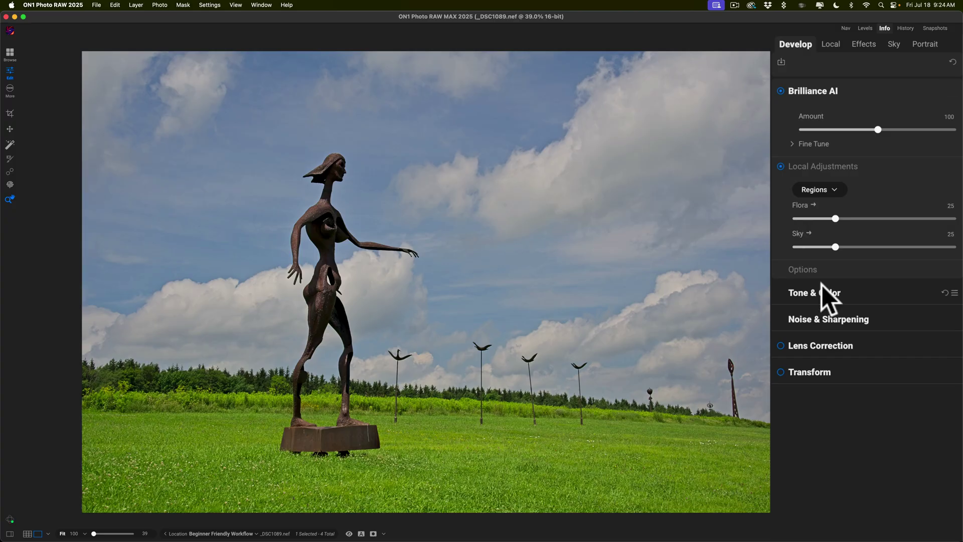
left_click(847, 293)
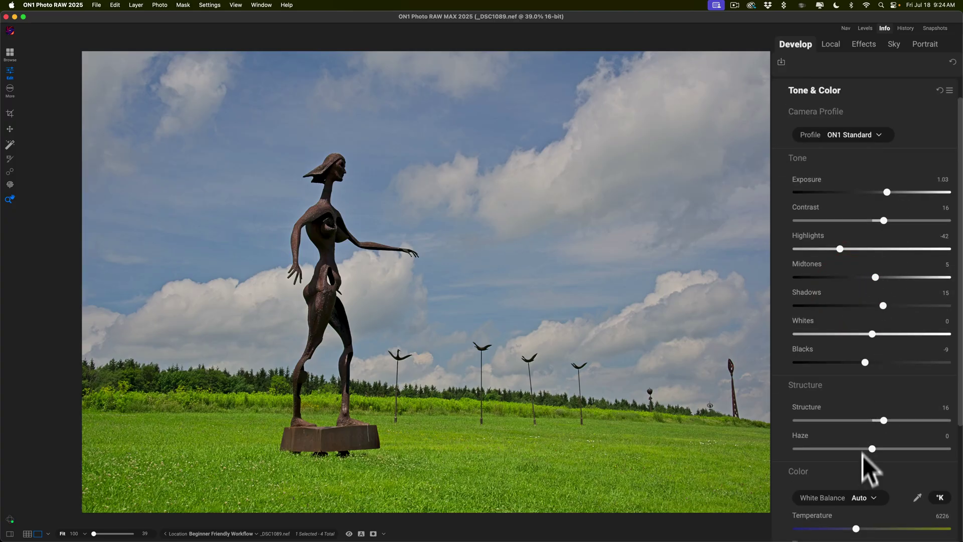
scroll(868, 308, "up", 1)
left_click(859, 115)
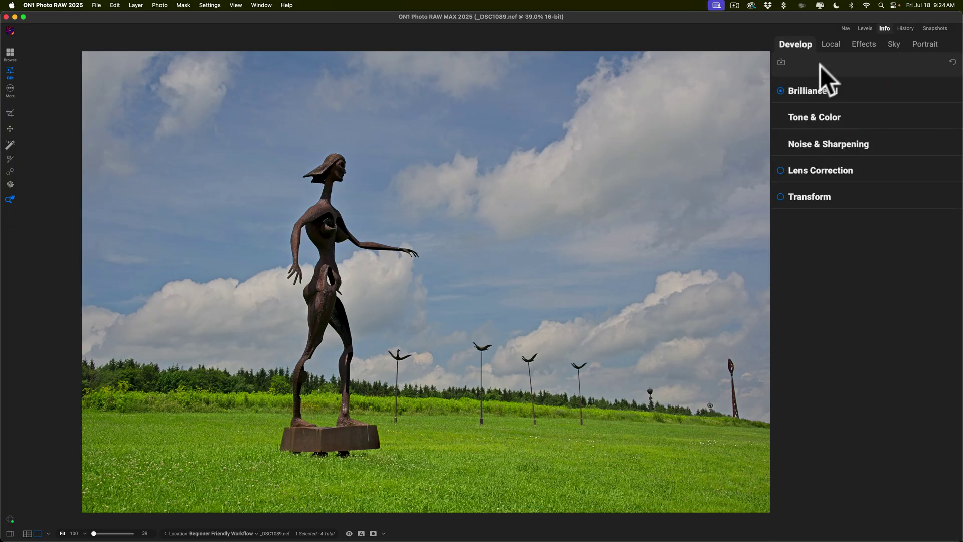
- Review the Flora and Sky local adjustments generated by Brilliance AI
left_click(833, 44)
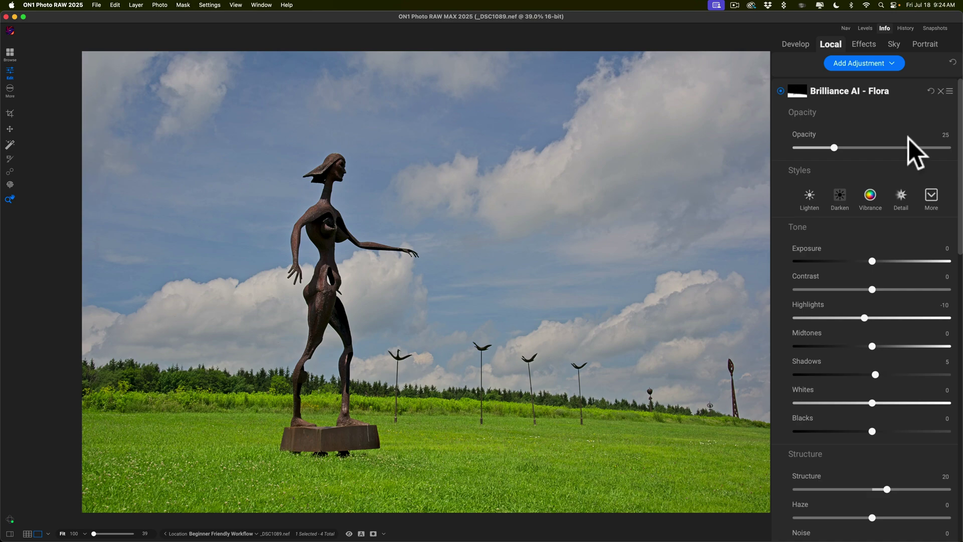
scroll(908, 138, "down", 5)
scroll(909, 138, "down", 11)
scroll(909, 140, "up", 10)
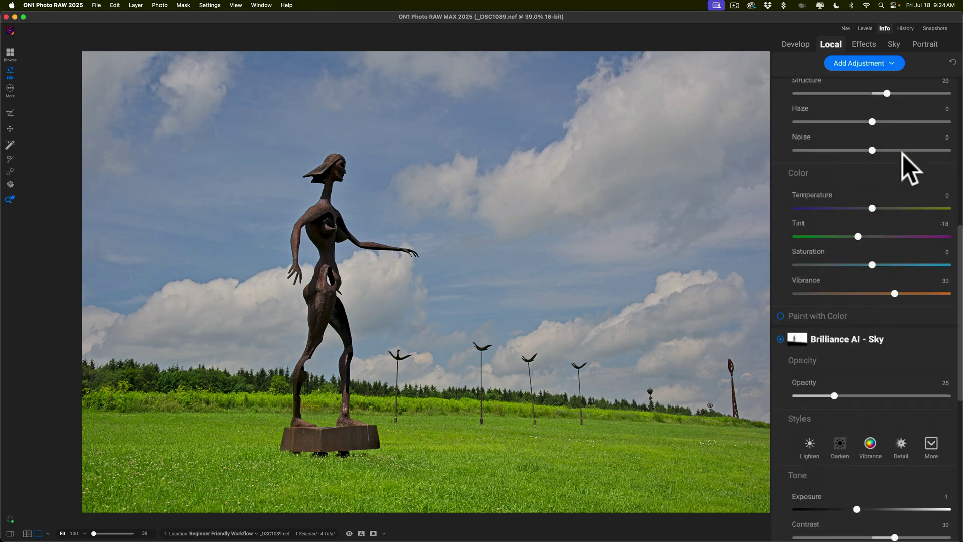
scroll(905, 157, "up", 6)
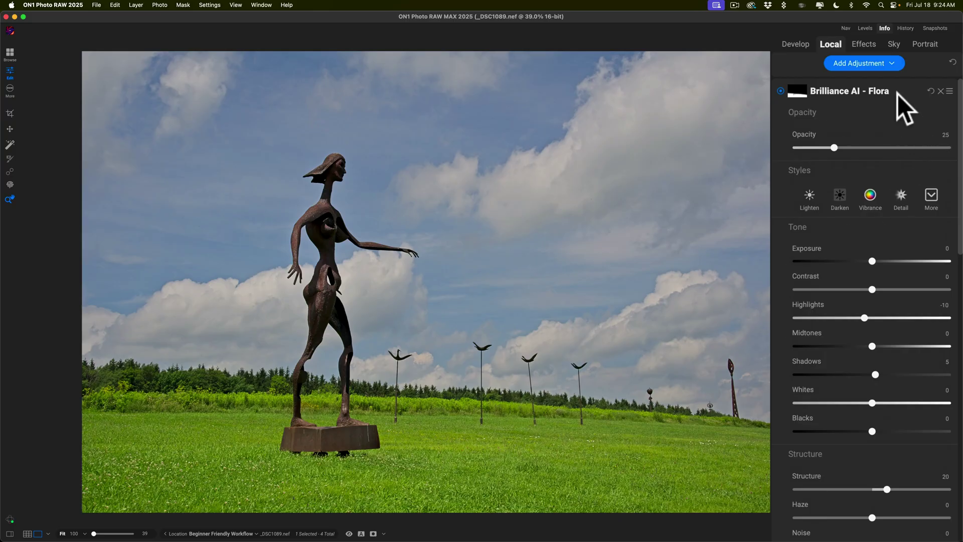
- Set the Brilliance AI amount to 49, with its local adjustments at 3 for Flora and 27 for Sky
left_click(803, 47)
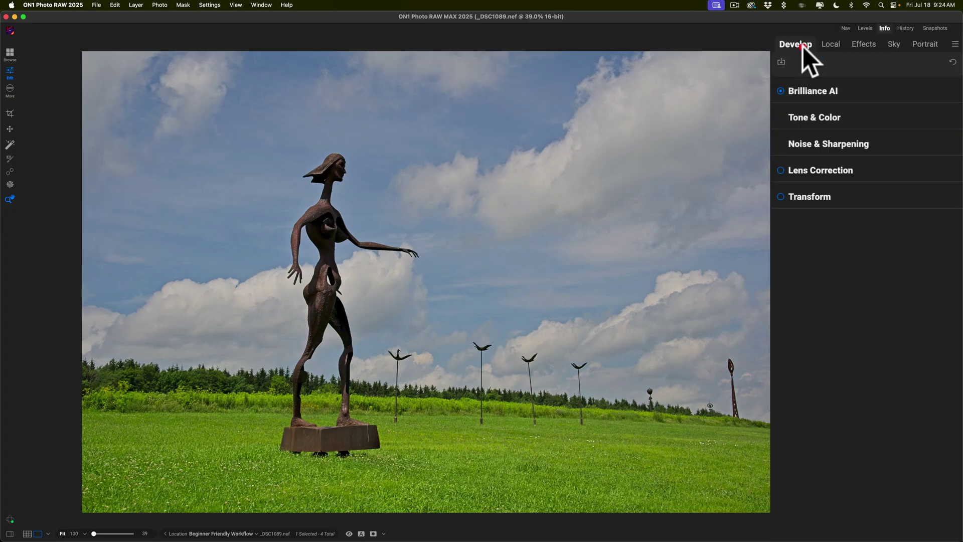
left_click(857, 86)
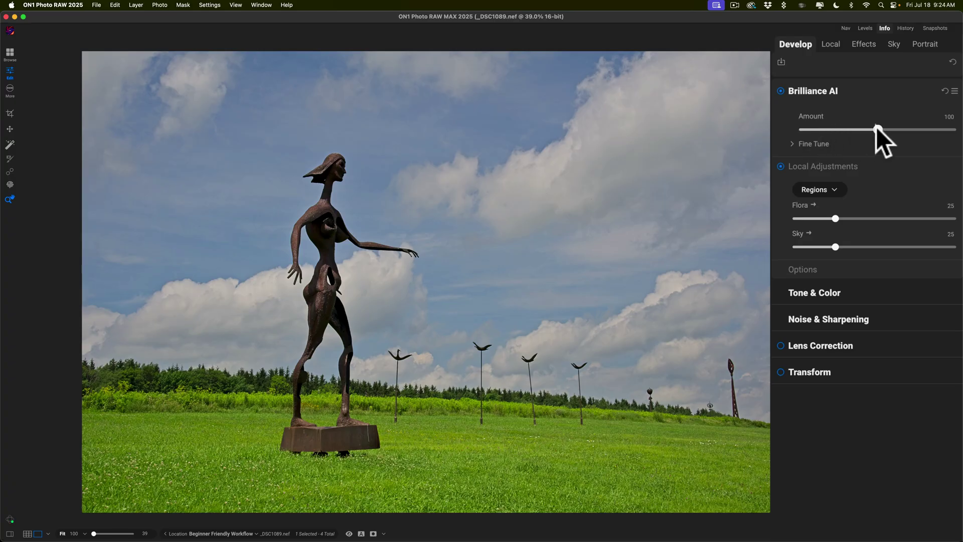
mouse_move(858, 128)
left_mouse_down()
mouse_move(838, 128)
mouse_move(910, 128)
mouse_move(864, 128)
mouse_move(874, 127)
left_mouse_up()
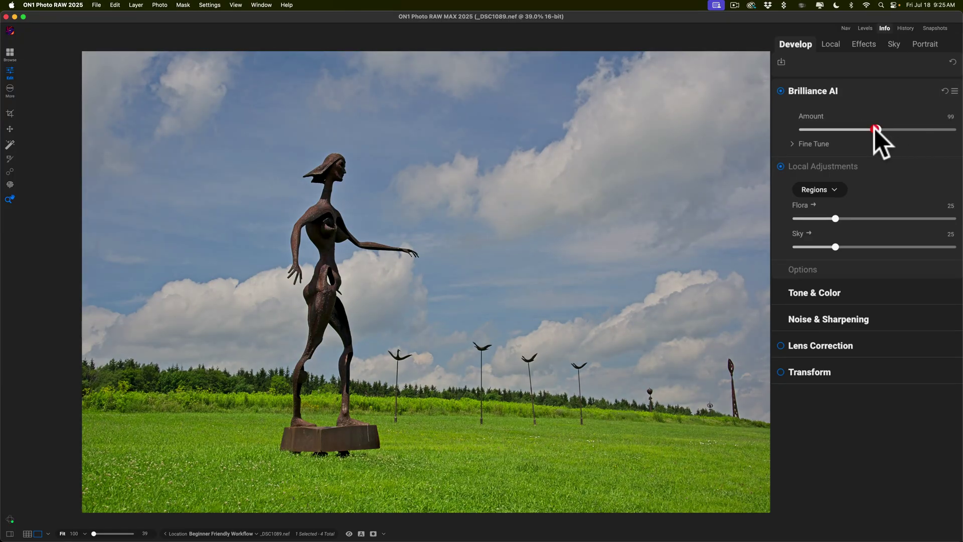
left_click(791, 143)
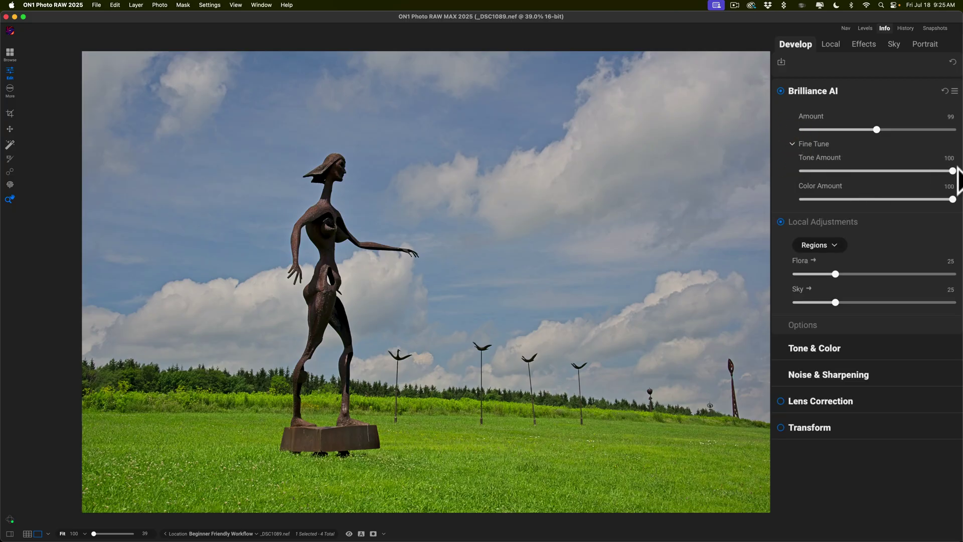
left_click_drag(954, 171, 949, 201)
left_click_drag(836, 274, 838, 302)
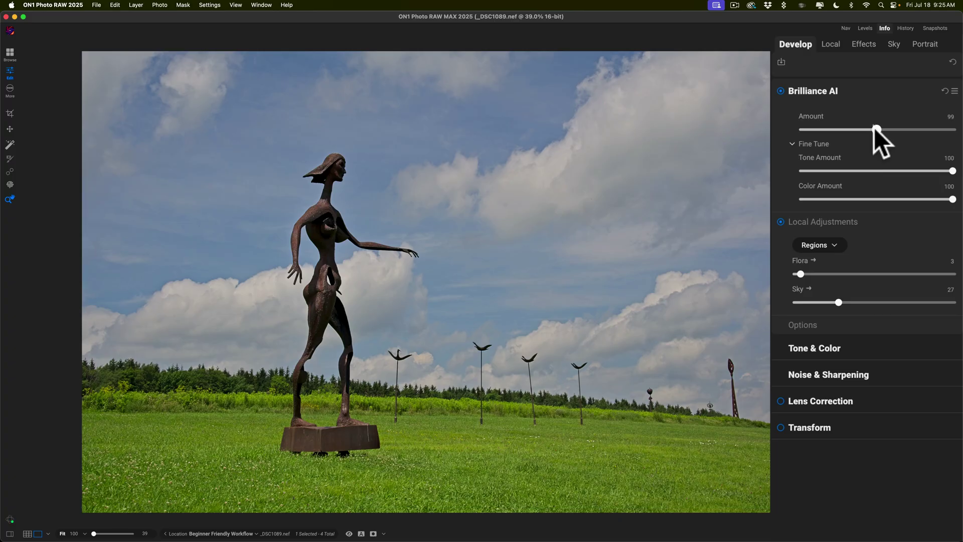
left_click_drag(874, 127, 841, 128)
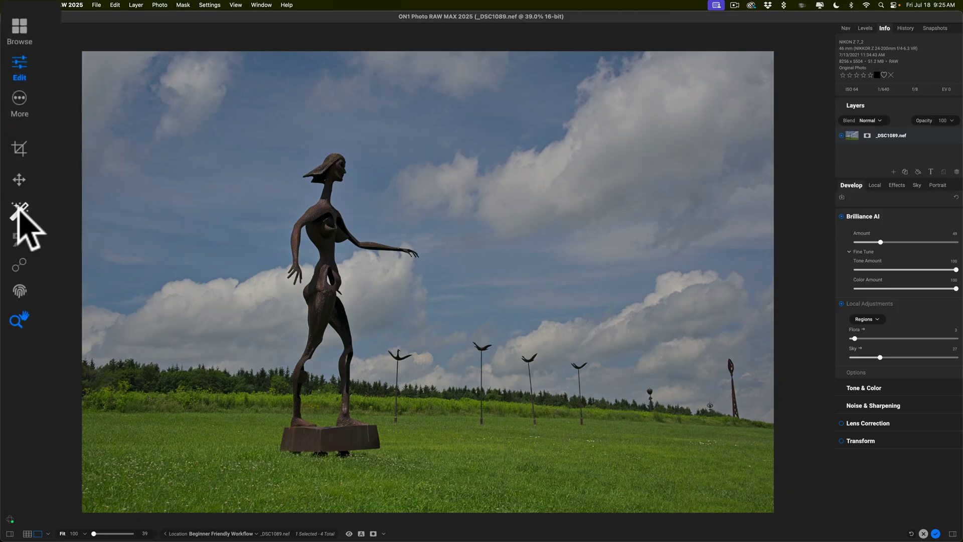
- Select the sky by region and apply a Dynamic Contrast filter in the Natural style, comparing the photo without and with it
left_click(12, 147)
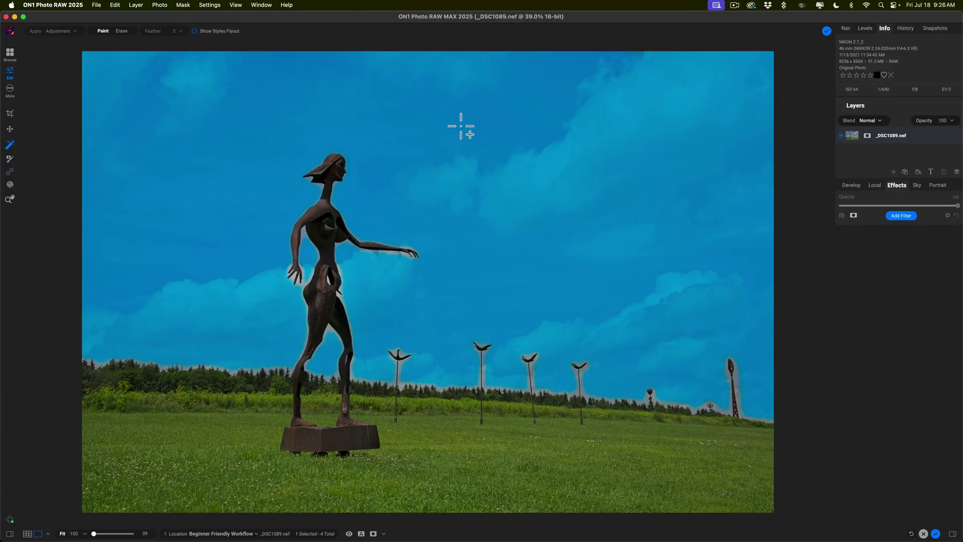
left_click(460, 125)
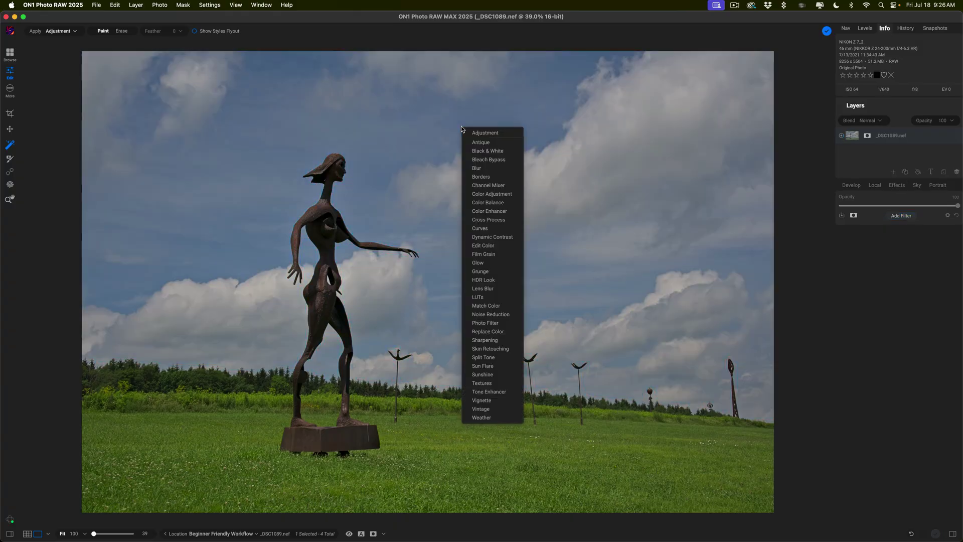
left_click(495, 235)
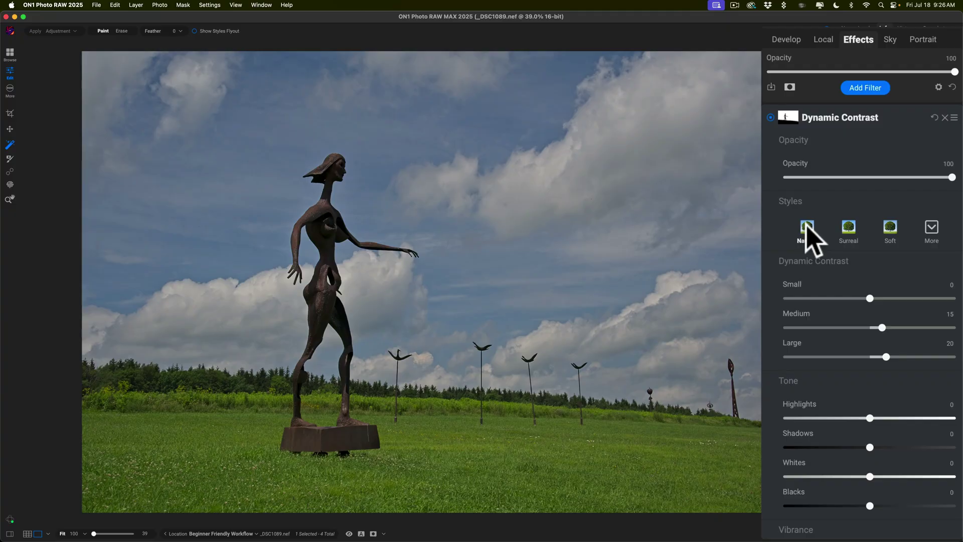
left_click(807, 228)
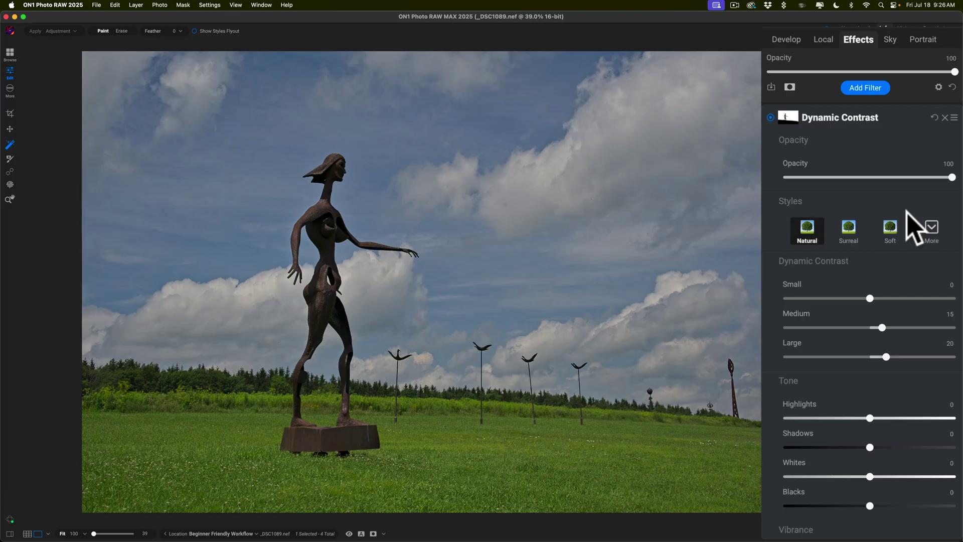
left_click(771, 116)
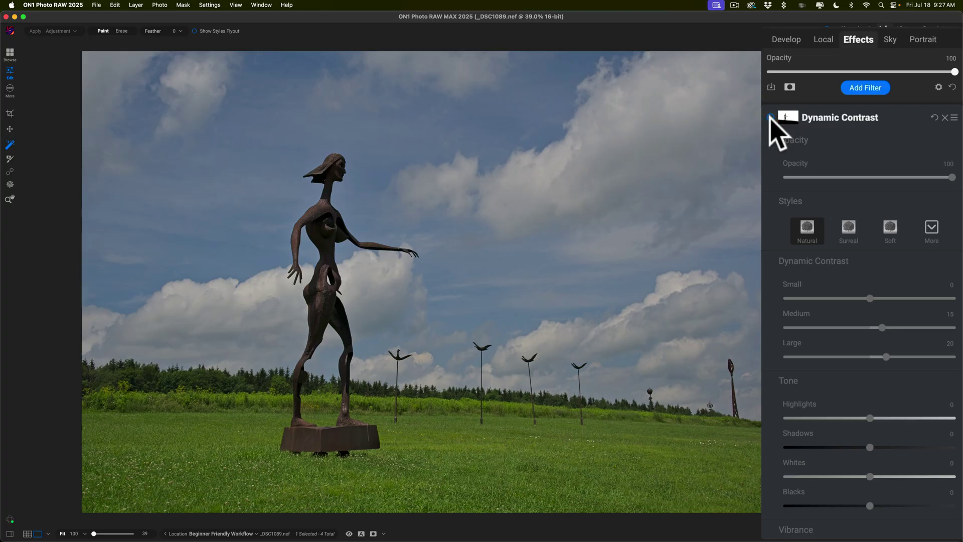
left_click(770, 117)
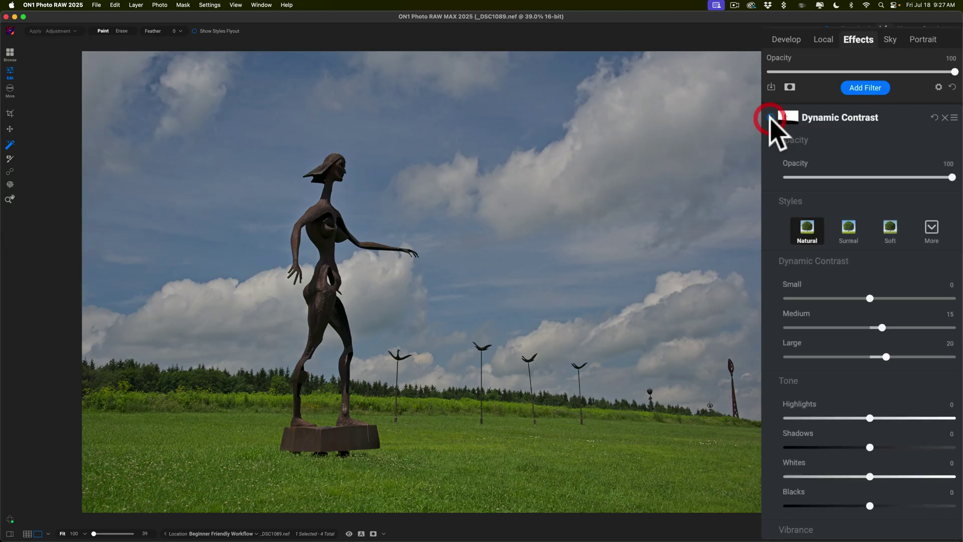
- Try the Surreal, Soft and Texture Enhancer styles on the sky's Dynamic Contrast filter and go back to Natural
left_click(850, 229)
left_click(890, 229)
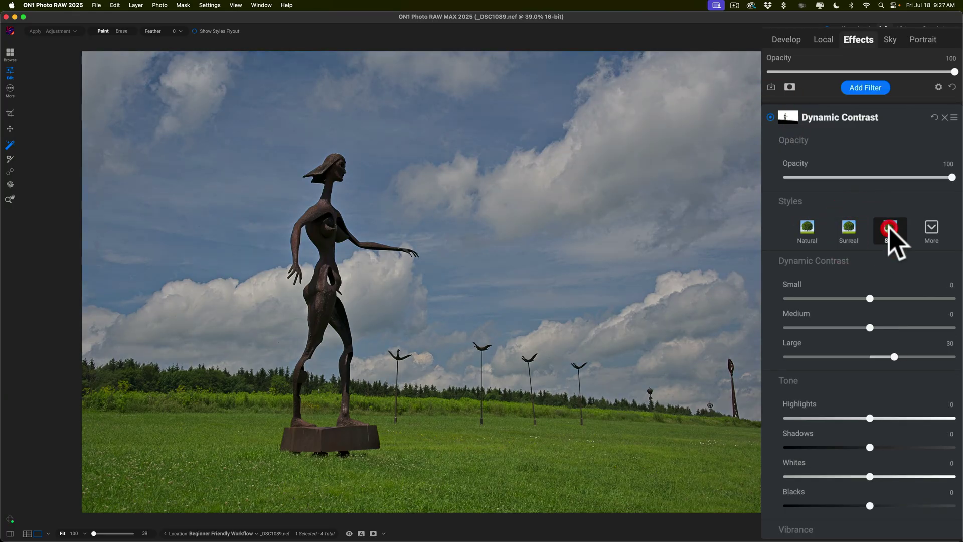
left_click(934, 229)
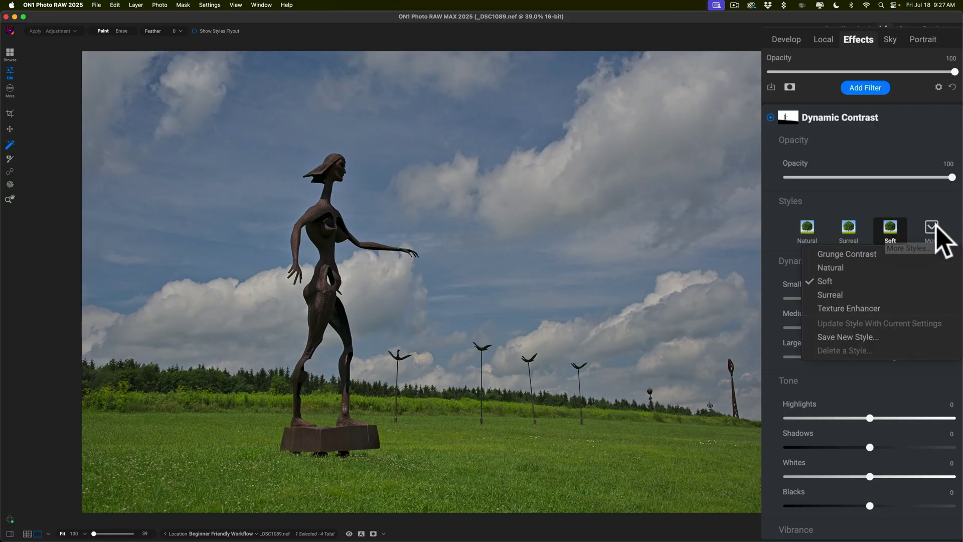
left_click(869, 306)
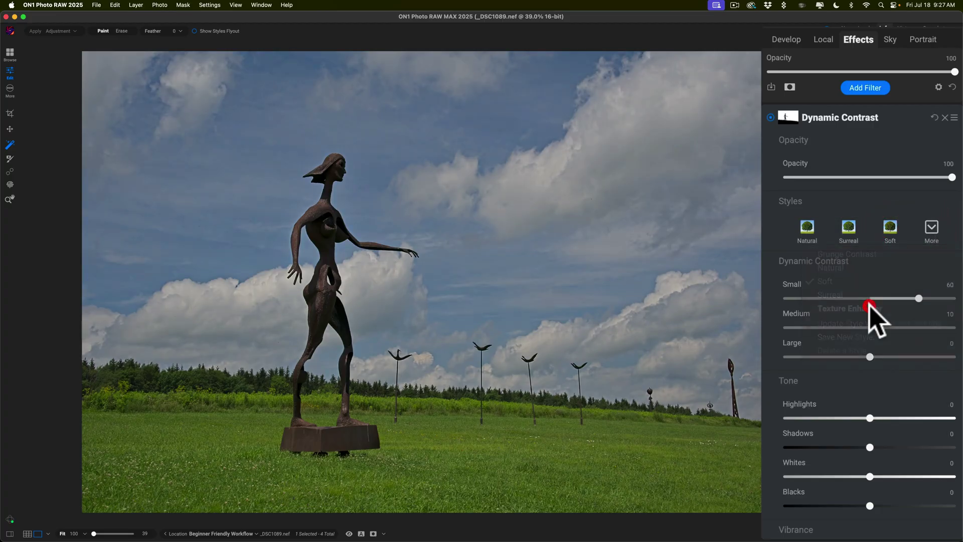
left_click(808, 223)
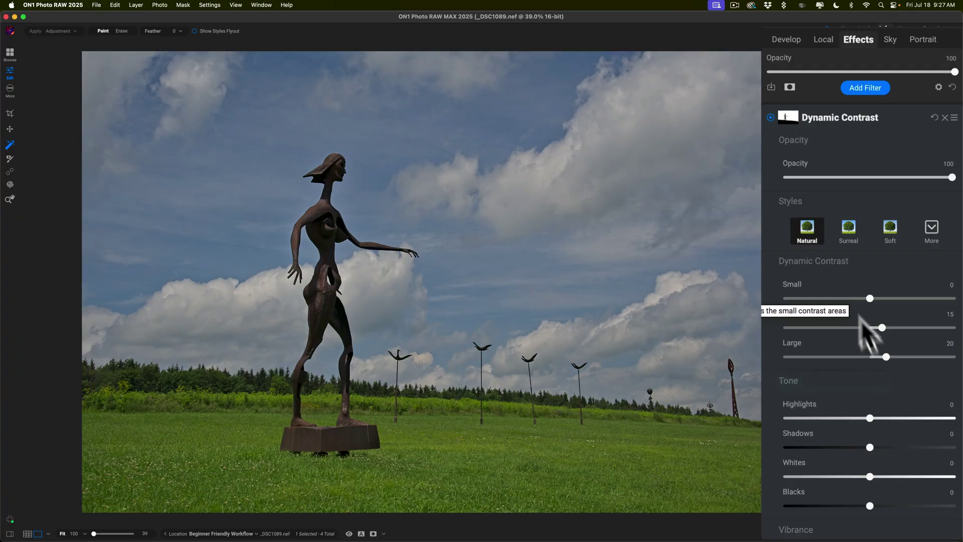
- Set the sky filter's Medium contrast to 21 and Large contrast to 18, and adjust its Shadows and Whites
left_click_drag(887, 357, 852, 329)
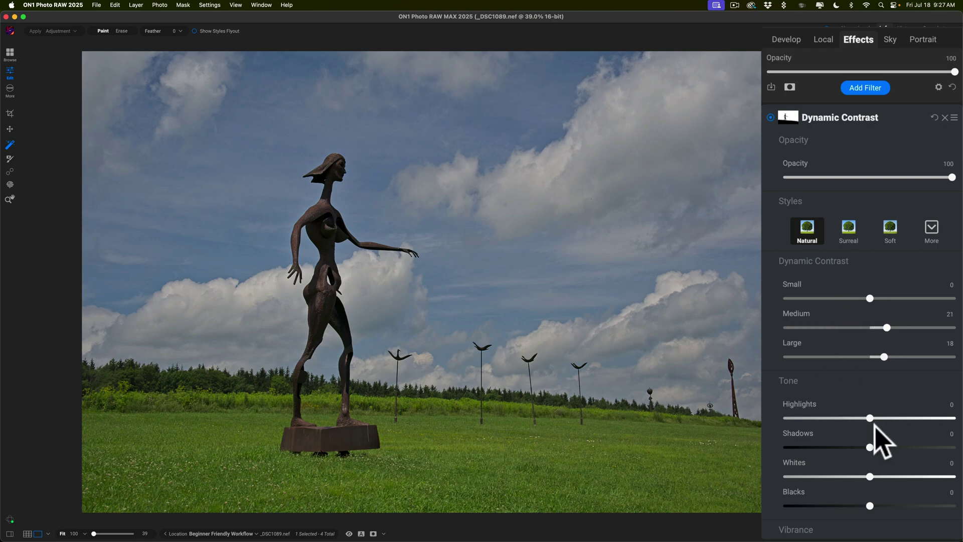
left_click_drag(870, 447, 860, 477)
mouse_move(815, 107)
left_click(837, 114)
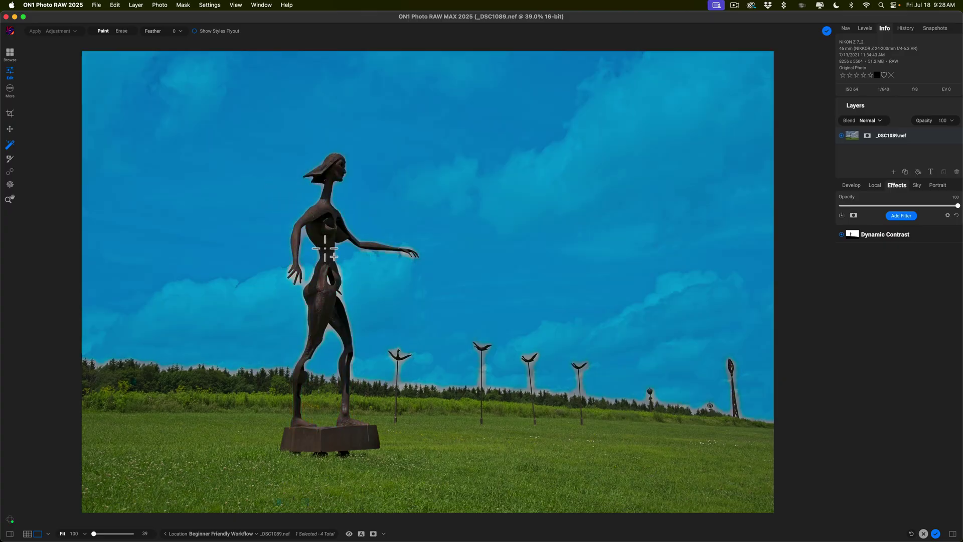
- Select the large statue with its base and apply a Dynamic Contrast filter with Shadows at 56 and Small contrast at 49
left_click_drag(261, 141, 403, 459)
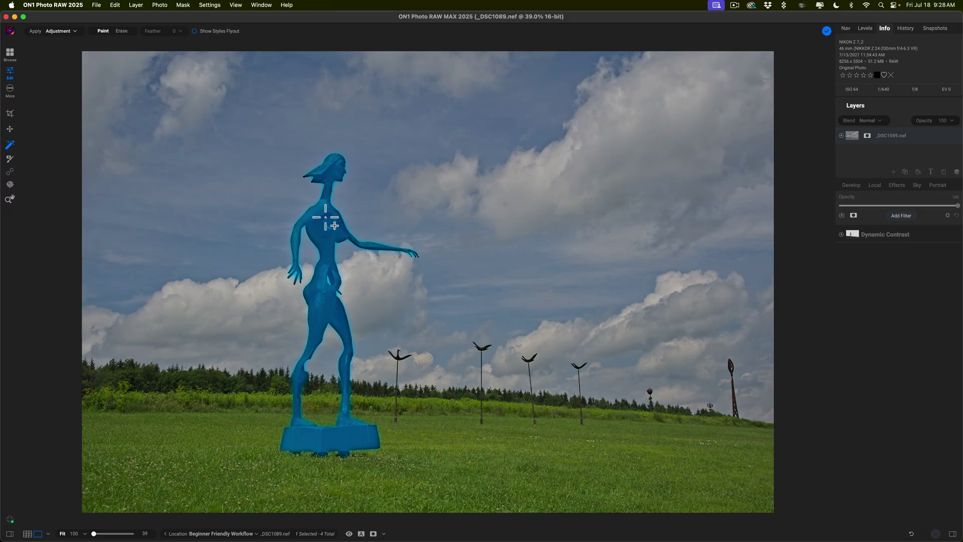
left_click(326, 216)
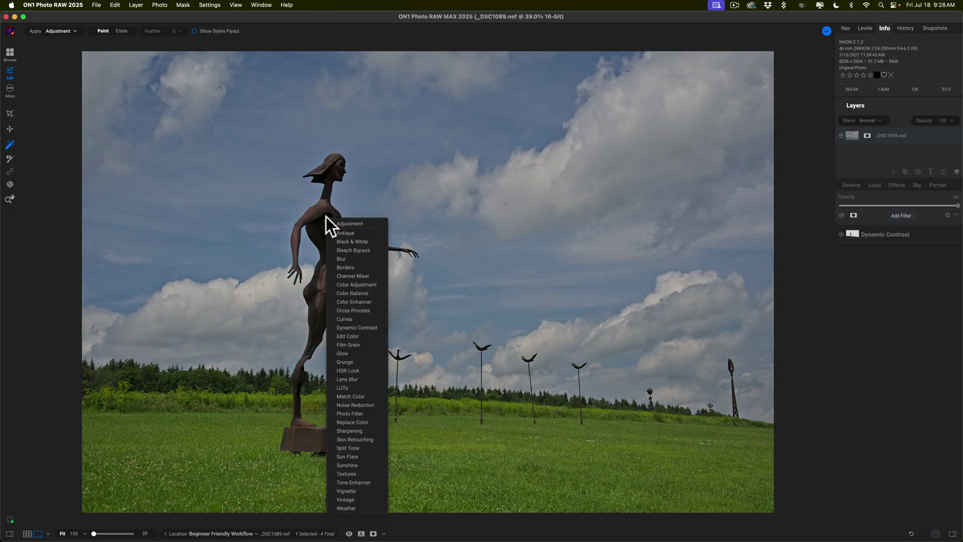
left_click(354, 326)
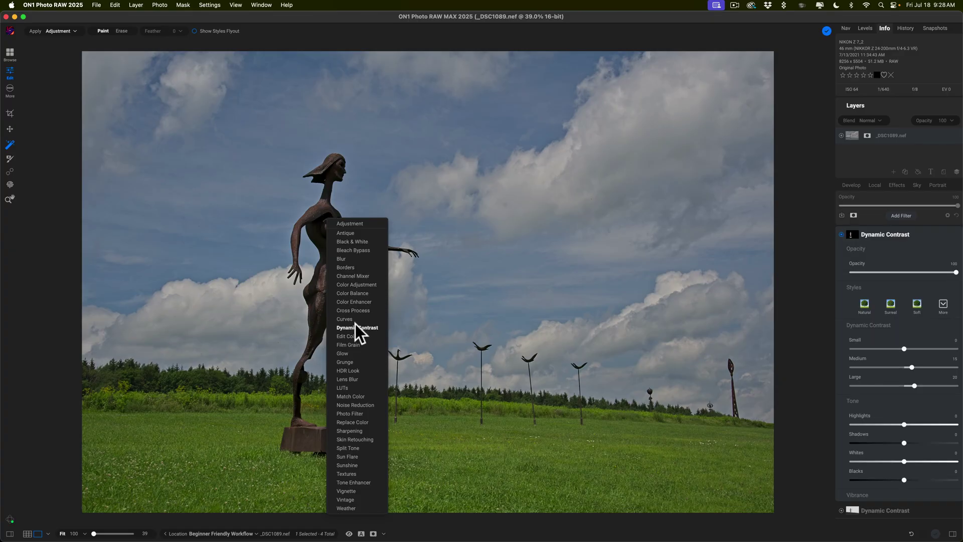
left_click(353, 327)
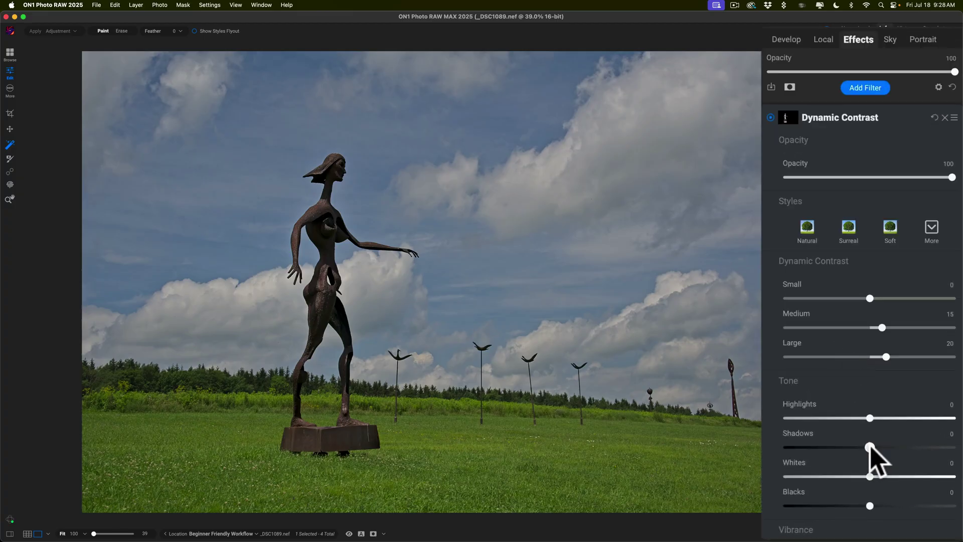
left_click_drag(870, 447, 914, 447)
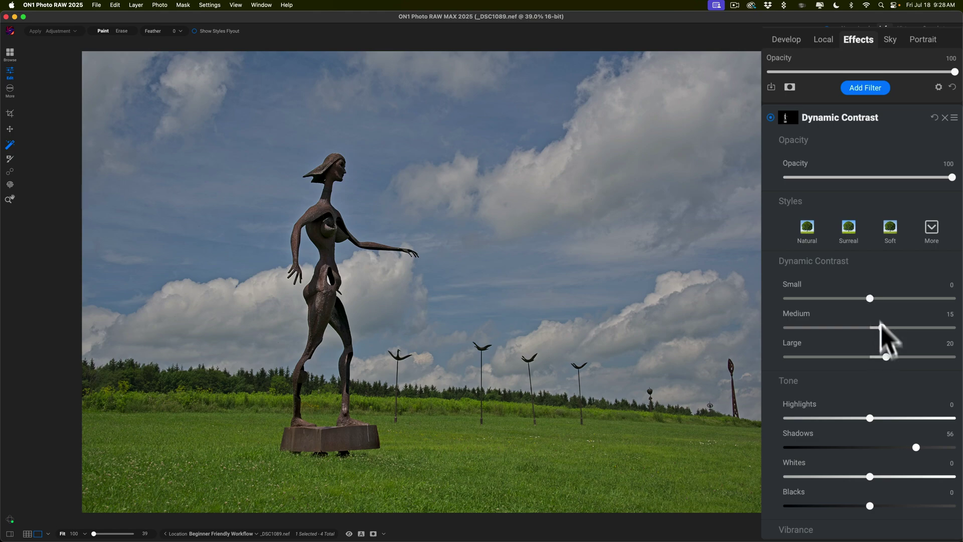
left_click_drag(869, 298, 909, 298)
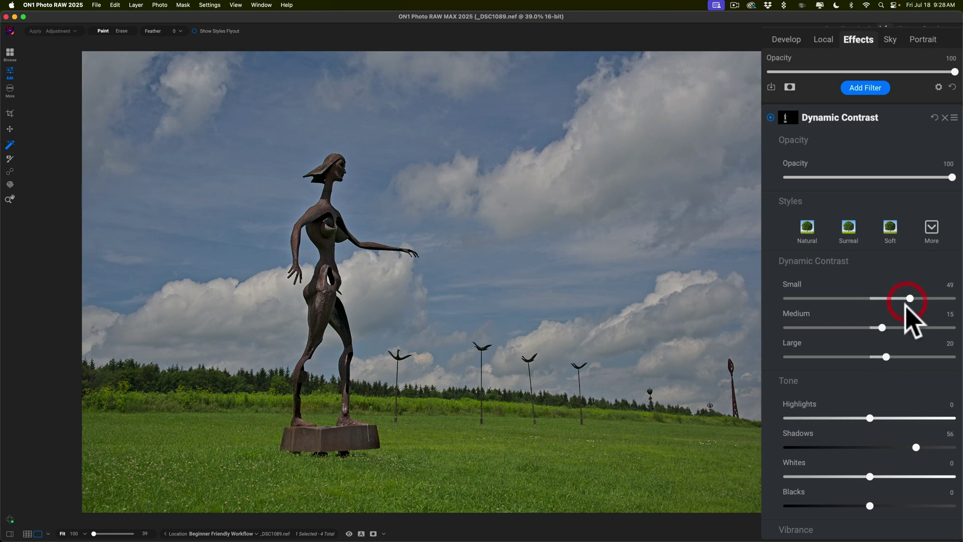
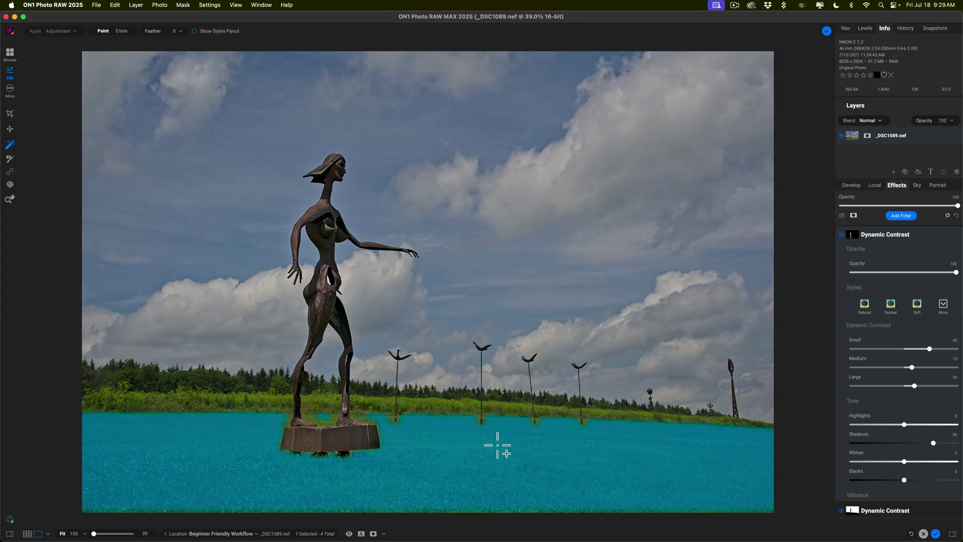
- Apply a Color Adjustment filter to the grass field and set Brightness to 38 for yellow and -100 for green
right_click(496, 444)
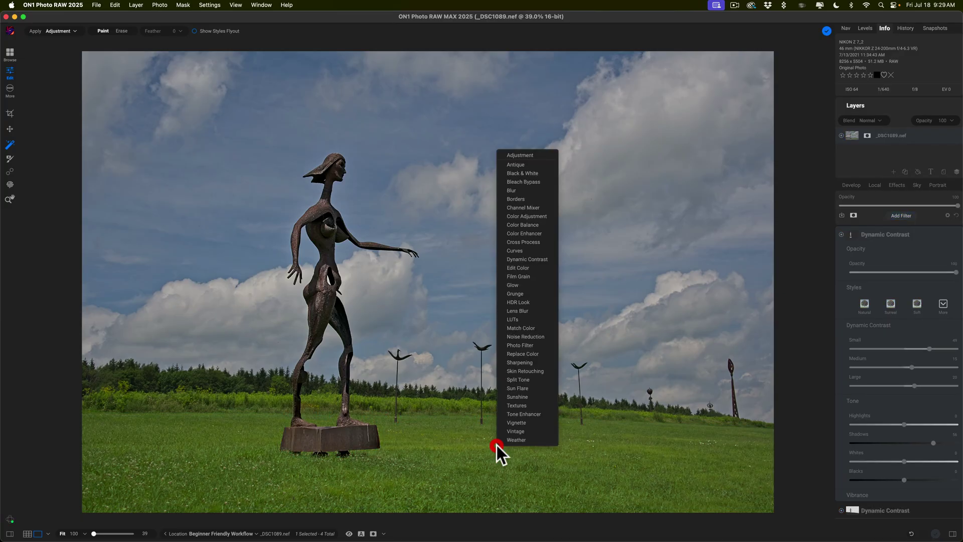
left_click(535, 217)
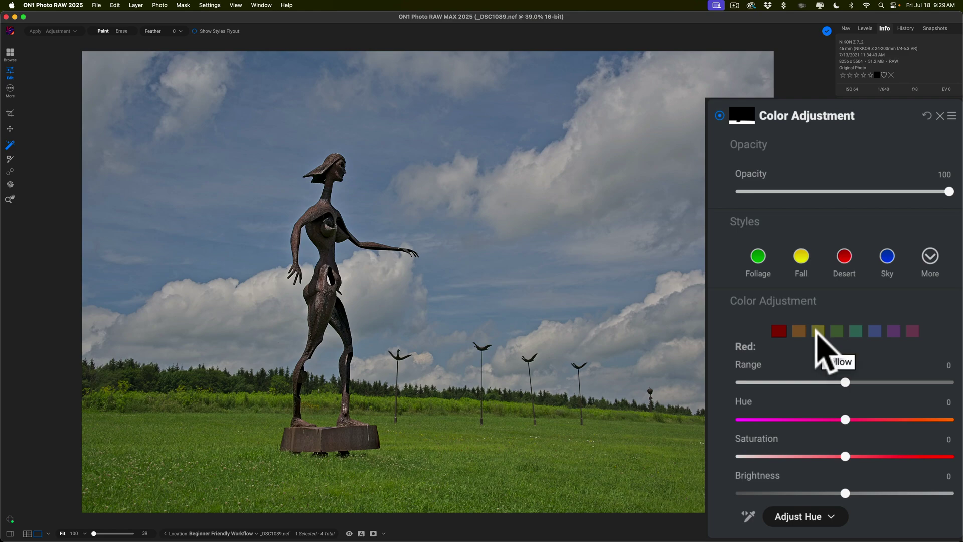
left_click(816, 332)
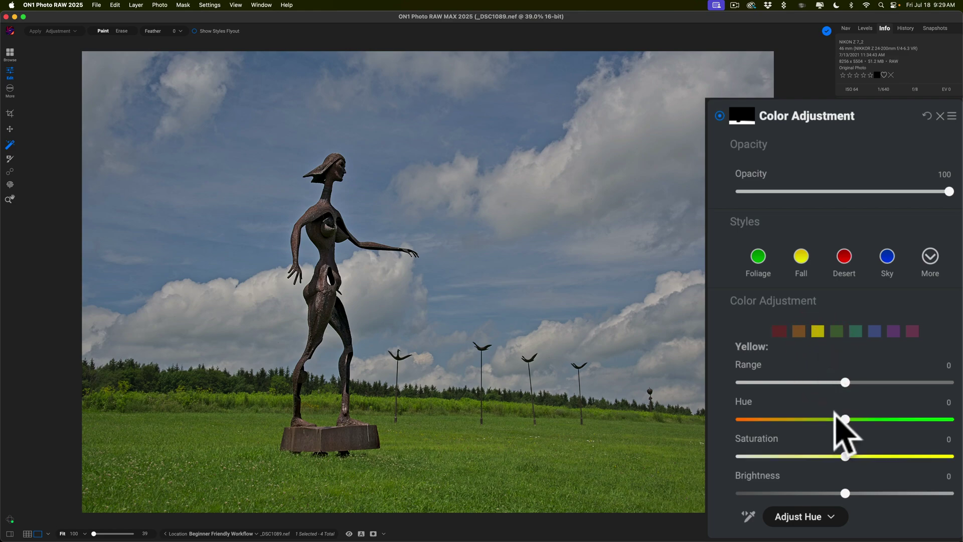
left_click_drag(845, 492, 908, 493)
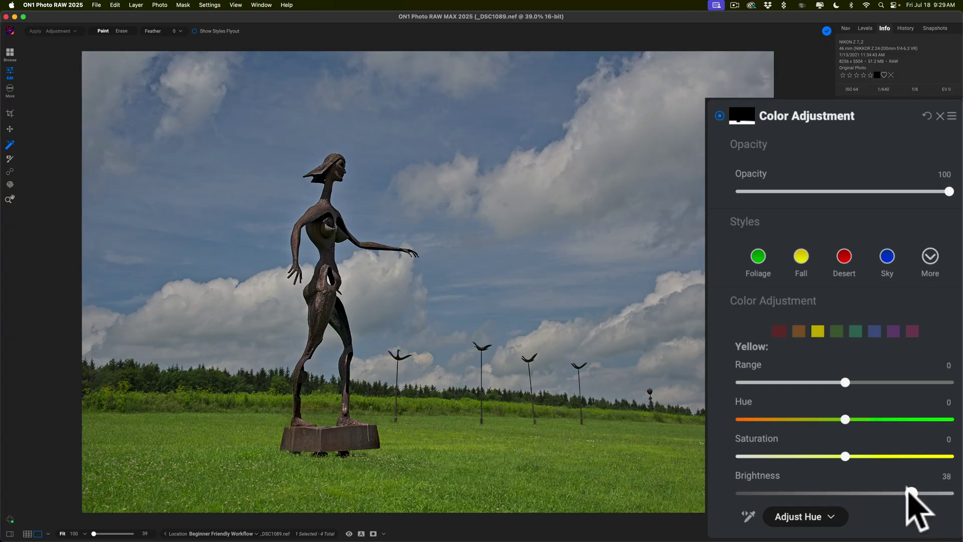
left_click(836, 331)
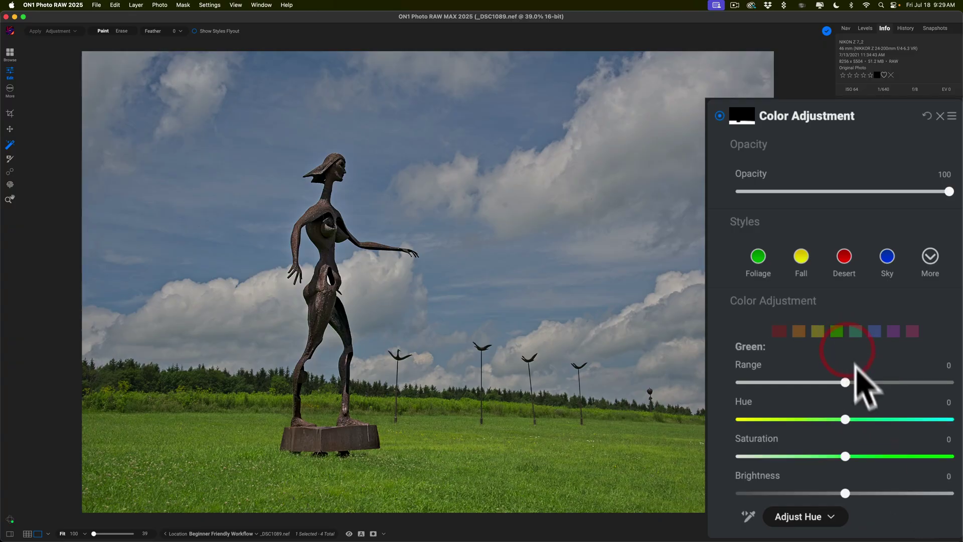
left_click_drag(846, 492, 722, 489)
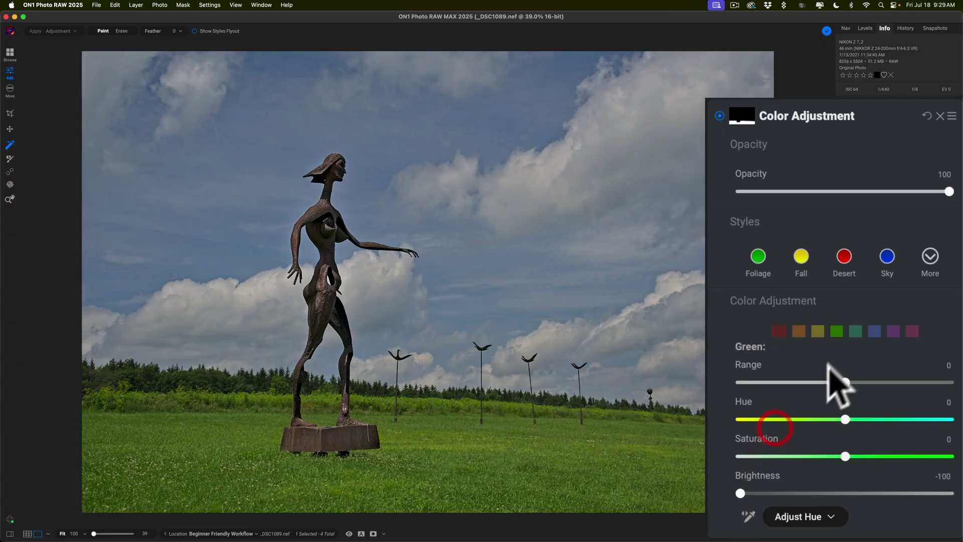
- Raise the yellow Brightness further in the grass's Color Adjustment filter and keep the green Brightness at -100
left_click(818, 331)
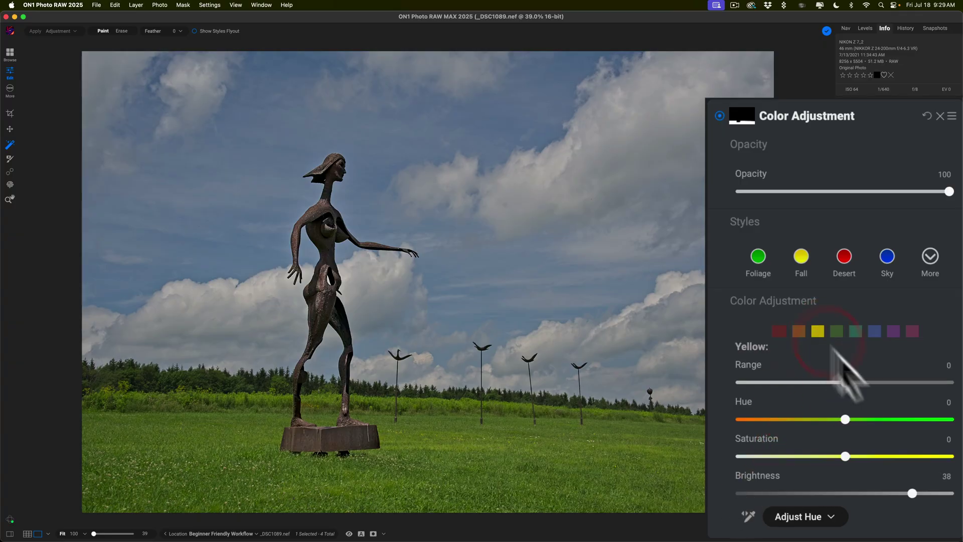
left_click_drag(912, 493, 933, 492)
left_click(836, 331)
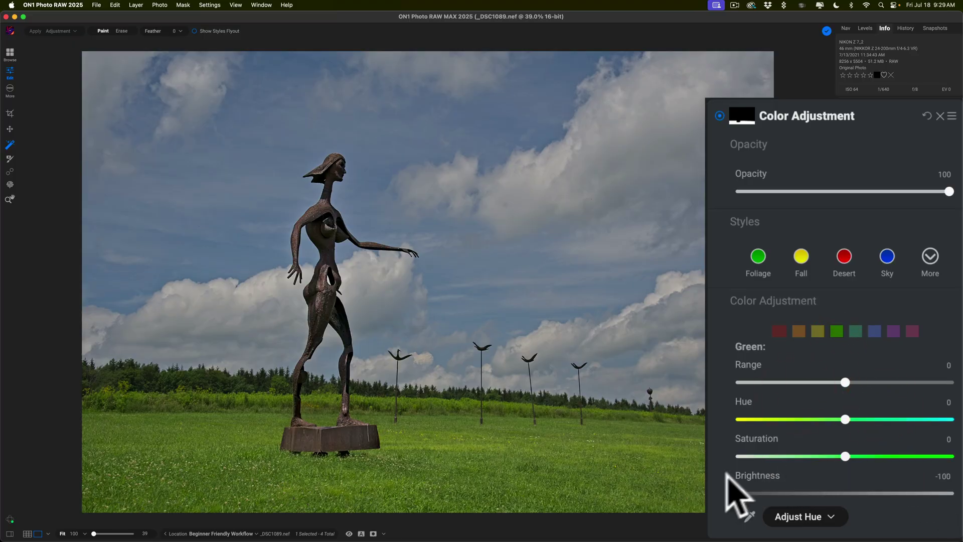
left_click(741, 492)
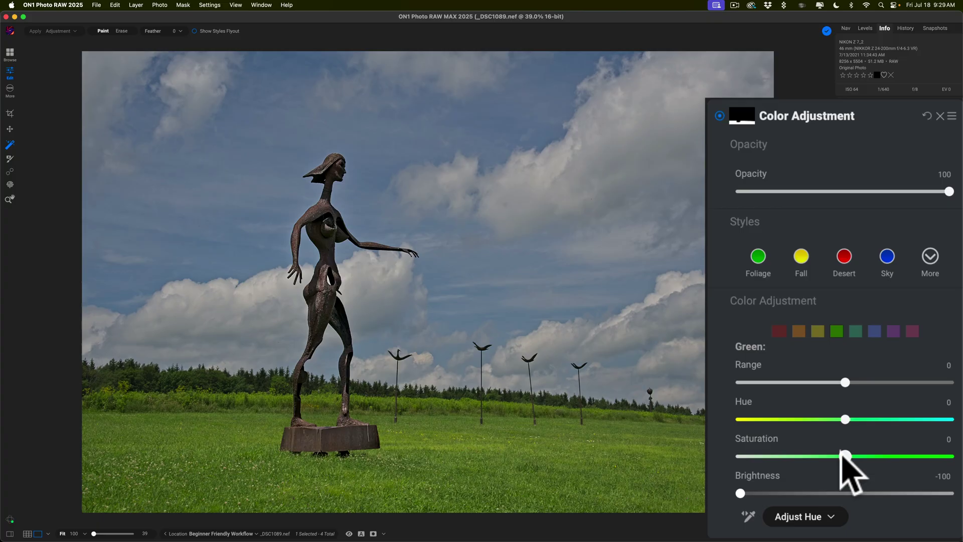
- Compare the photo without and with the grass's Color Adjustment filter, and leave the filter switched off
left_click(719, 114)
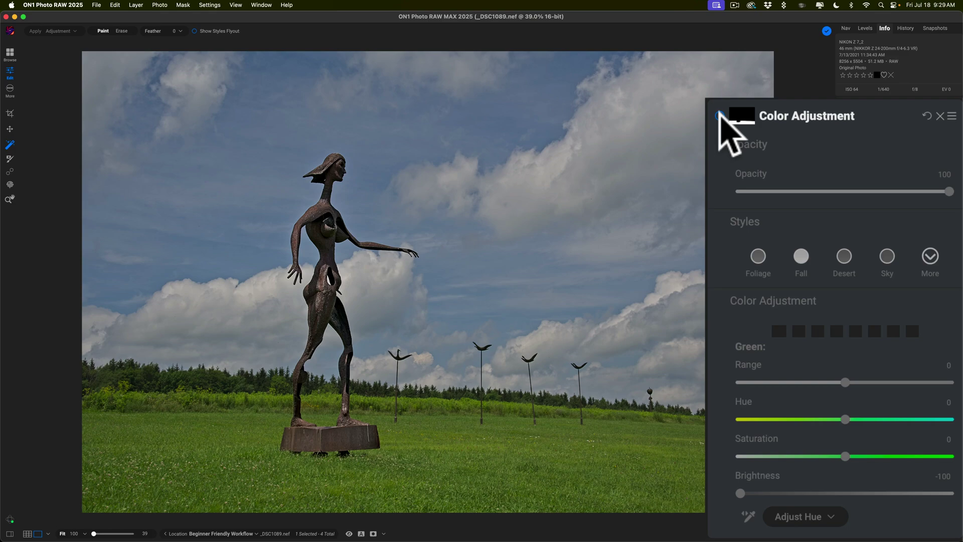
left_click(719, 114)
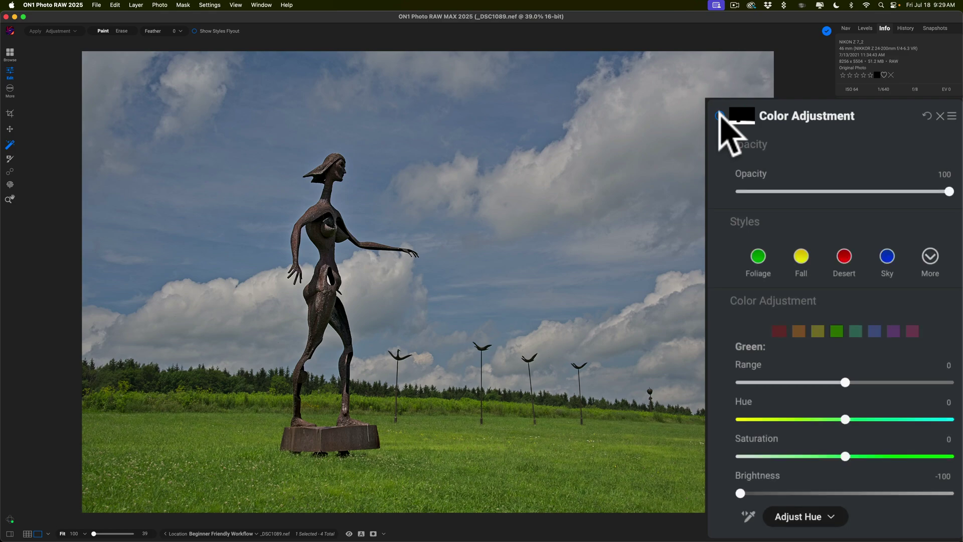
left_click(719, 115)
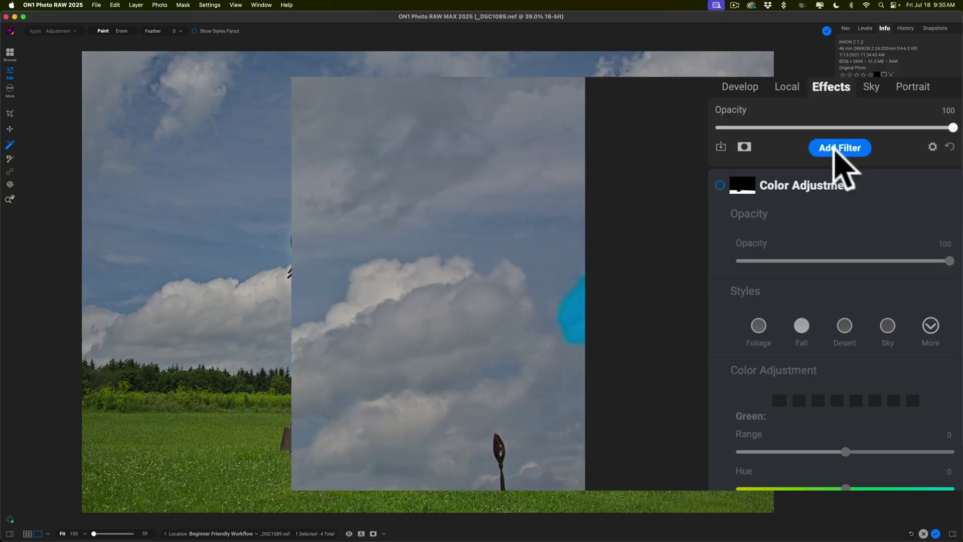
- Add a Vignette filter in the Big Softy style to the whole photo with its Opacity at 65
left_click(898, 215)
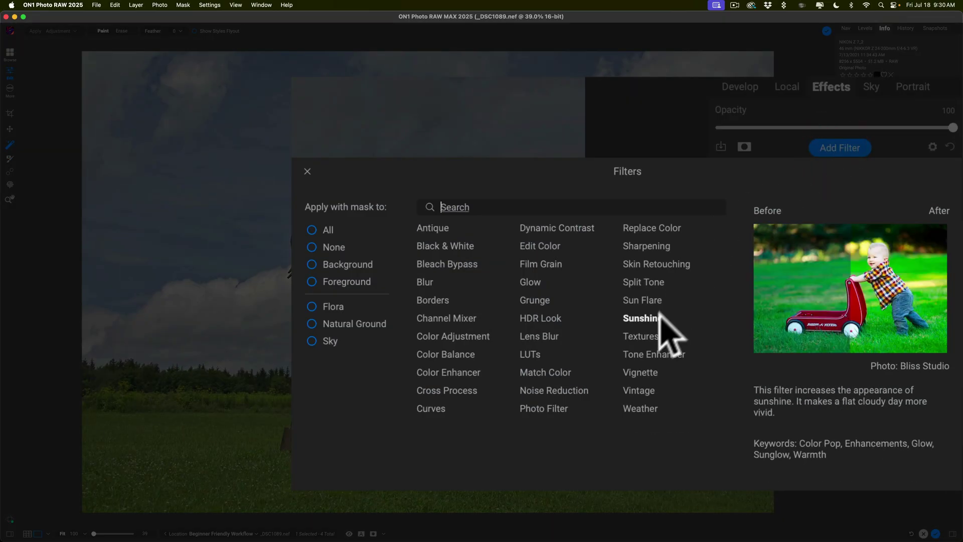
left_click(640, 372)
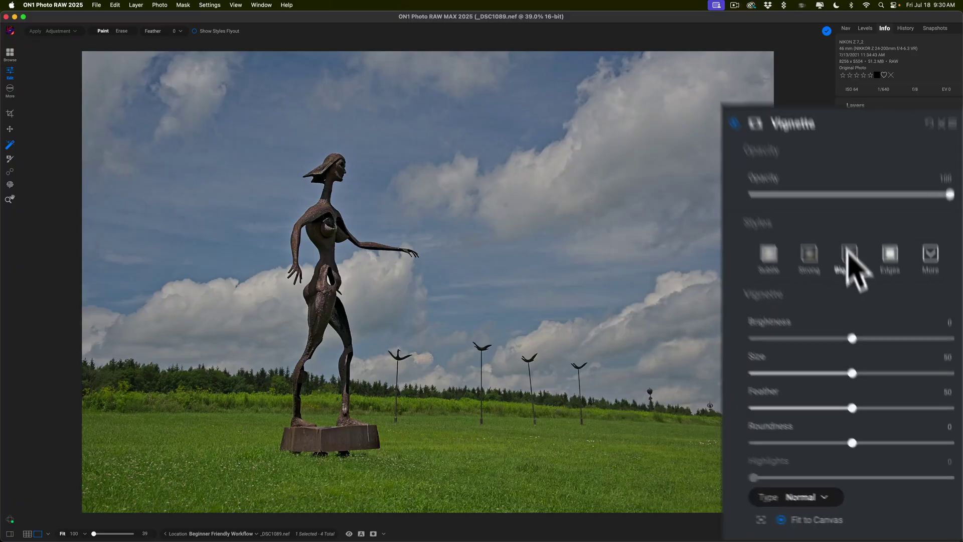
left_click(902, 304)
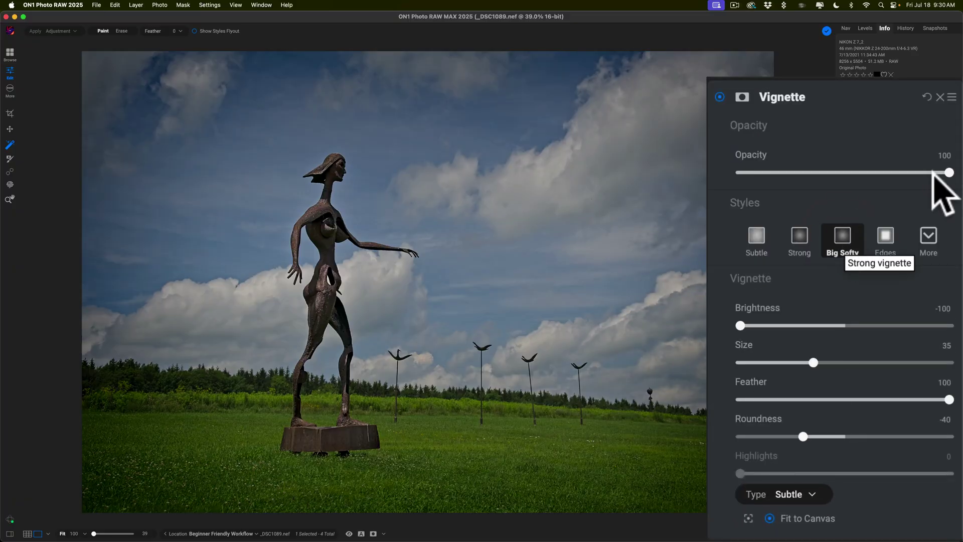
left_click_drag(947, 172, 875, 172)
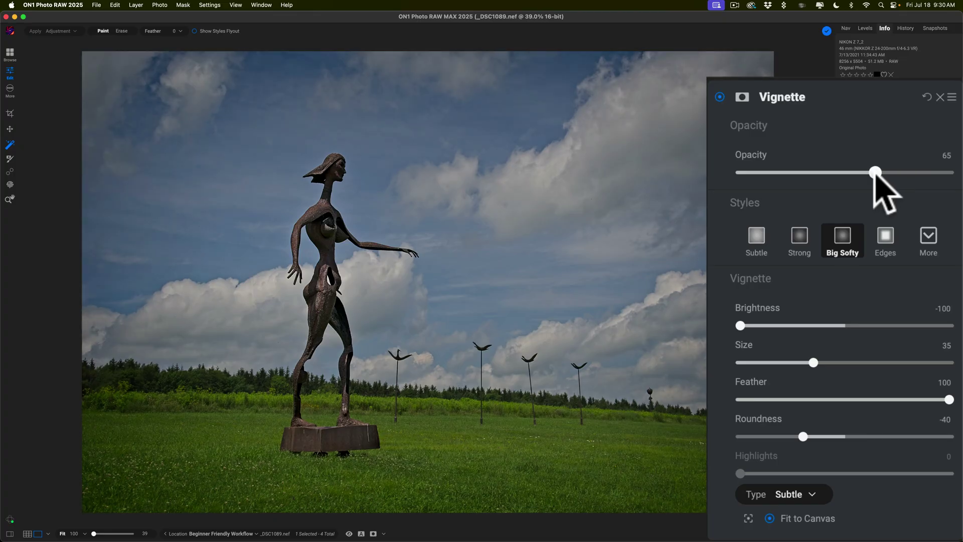
- Lower the Vignette filter's Opacity to 39 and collapse its Opacity section
left_click(772, 123)
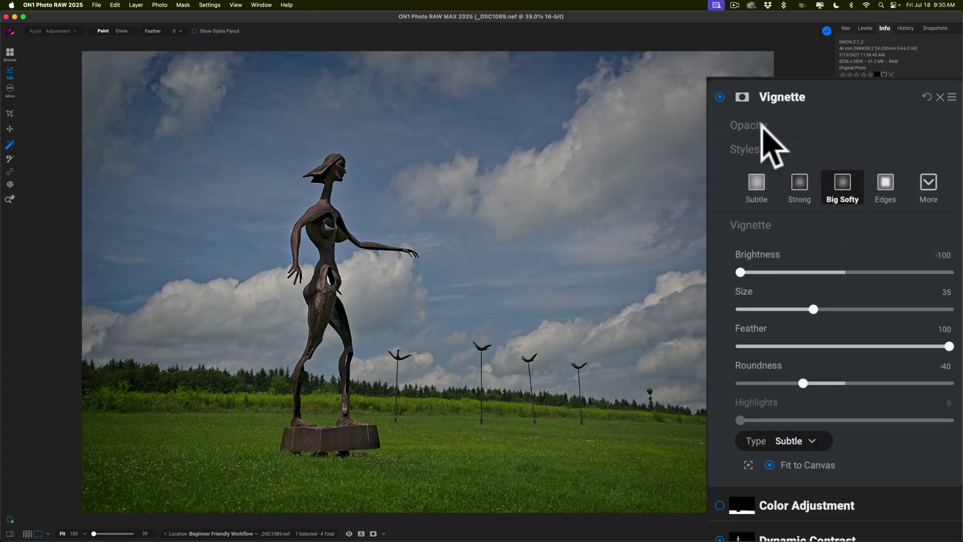
left_click(763, 127)
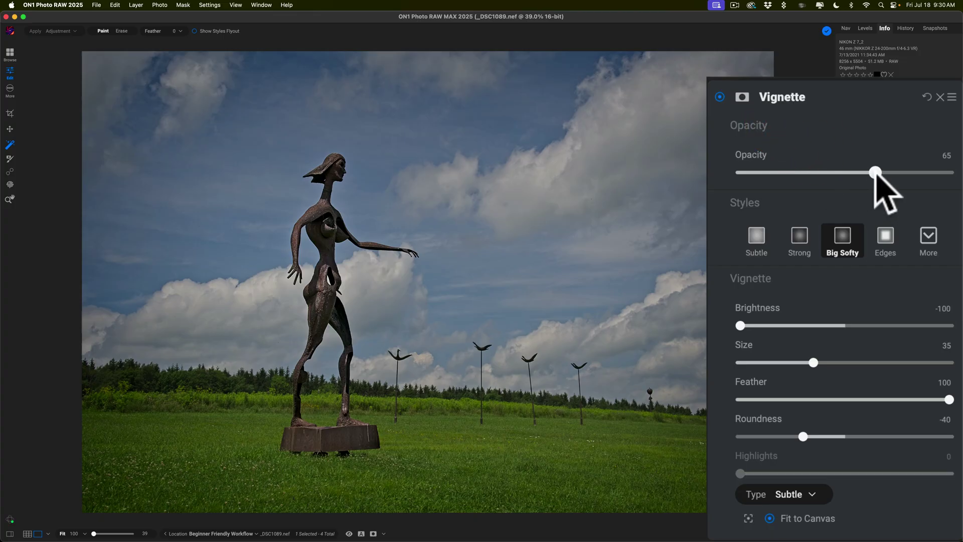
left_click_drag(875, 173, 821, 173)
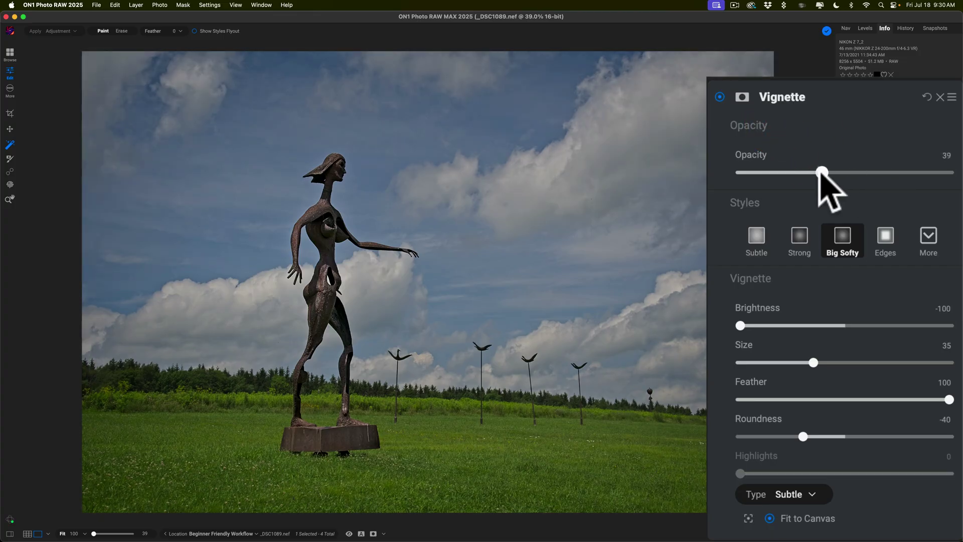
left_click(862, 246)
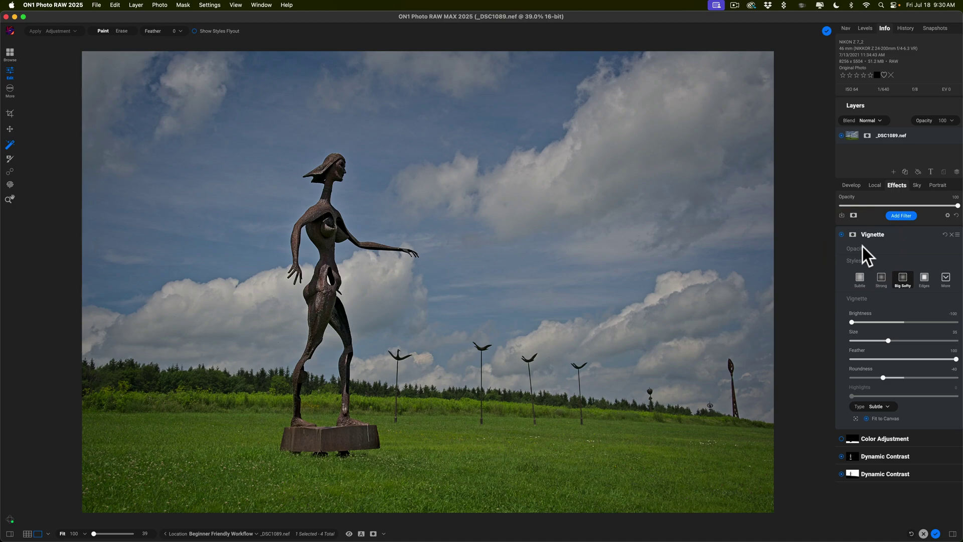
- Switch to the barn photo _DSC1823.nef and apply an automatic AI crop that levels it at the original ratio
key("Right")
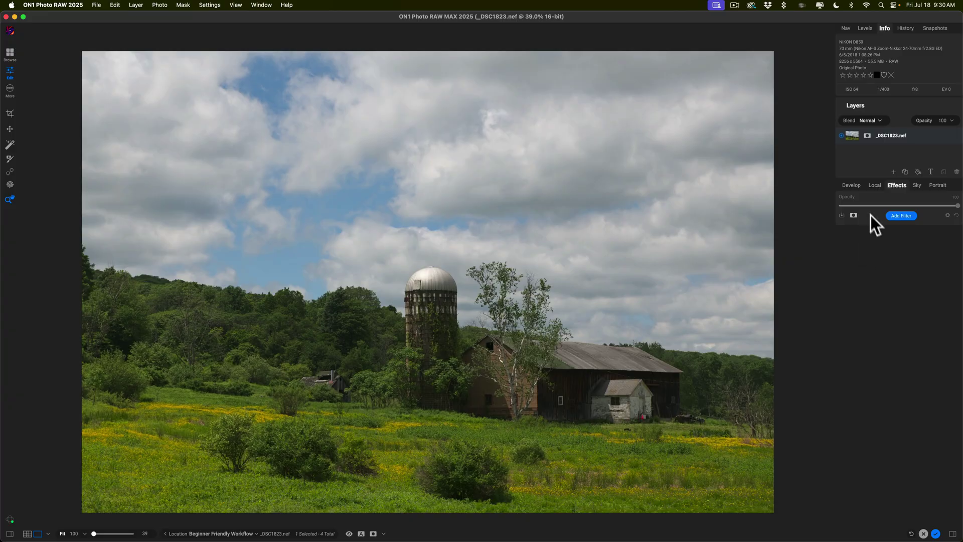
left_click(851, 184)
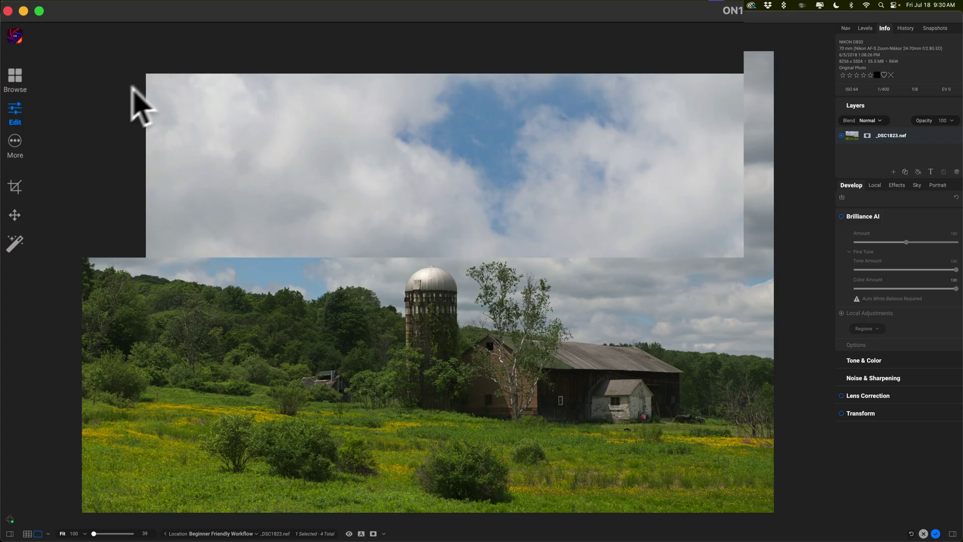
left_click(12, 187)
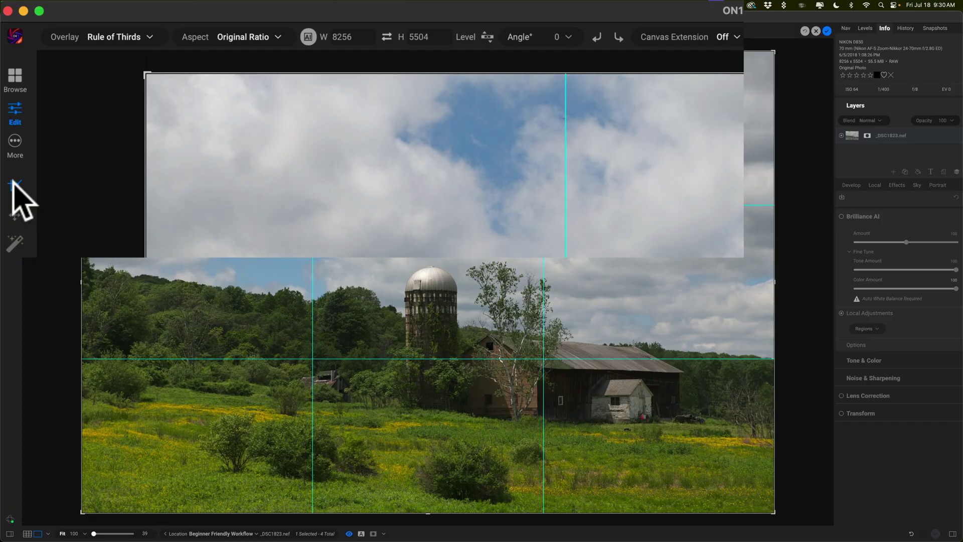
left_click(308, 37)
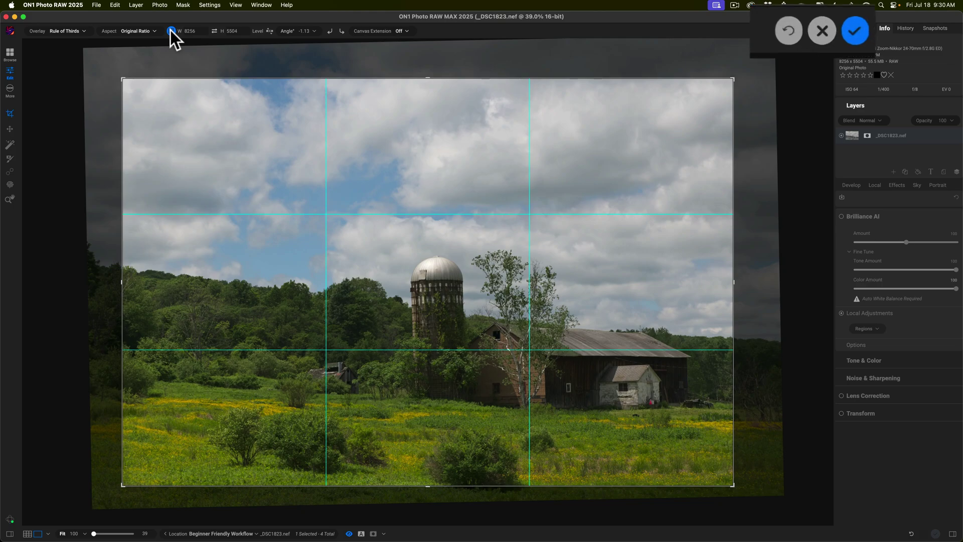
left_click(855, 31)
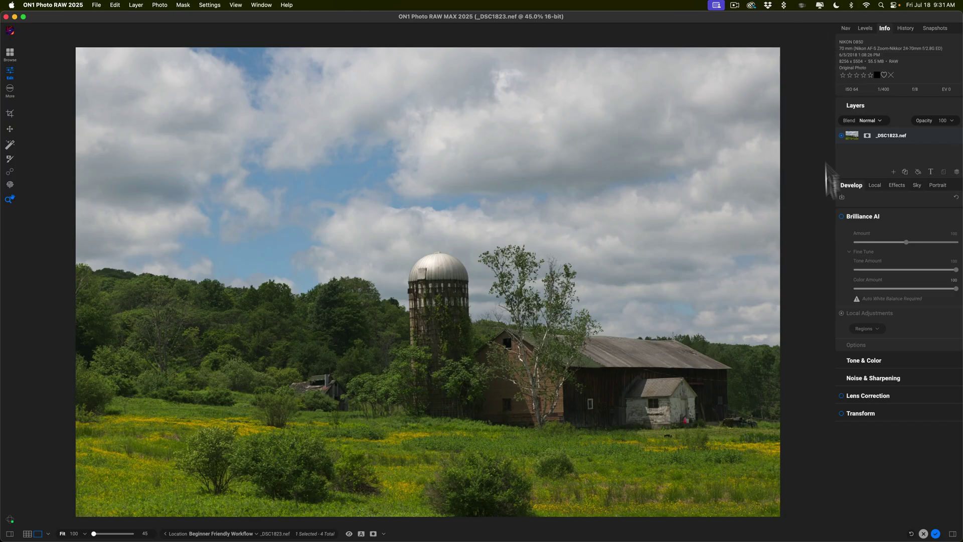
- Enable Brilliance AI on the barn photo and review the Tone & Color values it sets
left_click(721, 115)
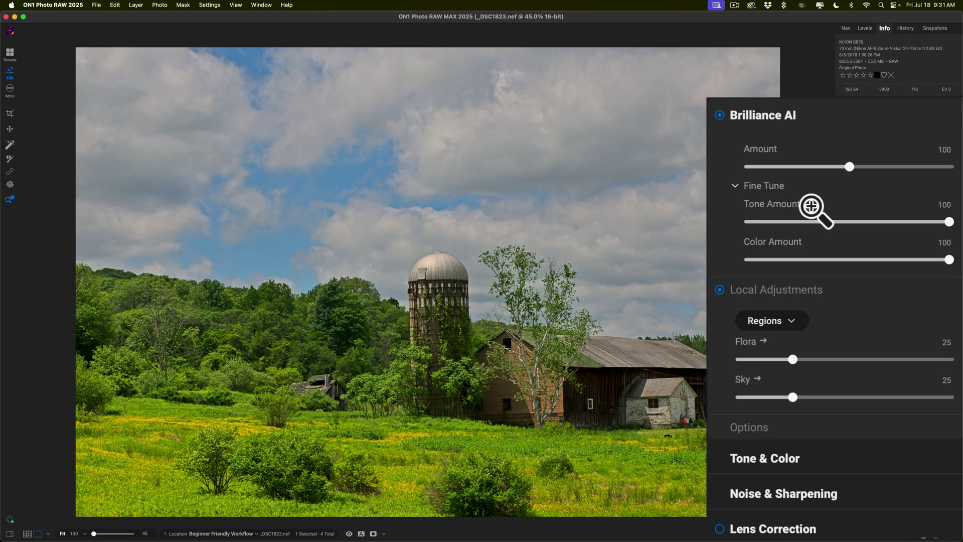
left_click(812, 115)
left_click(813, 149)
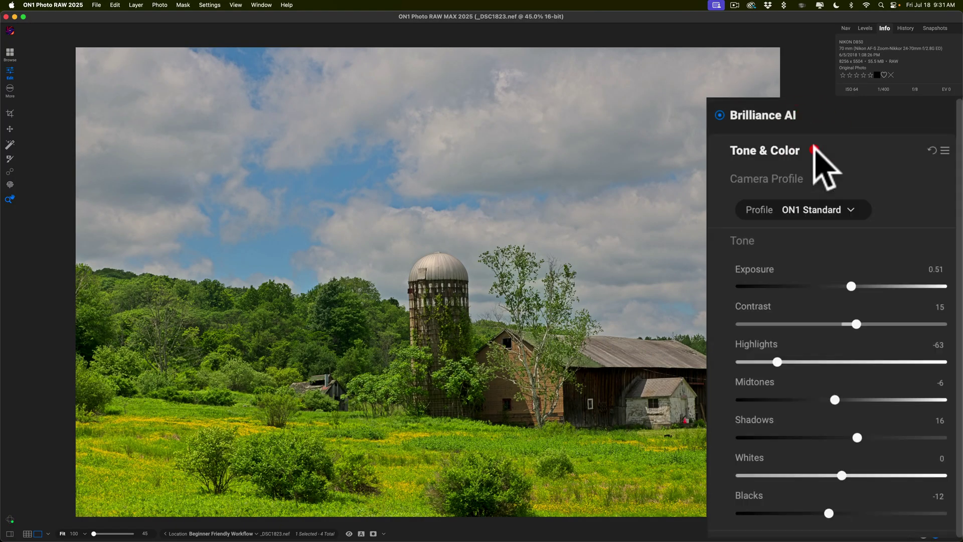
left_click(813, 150)
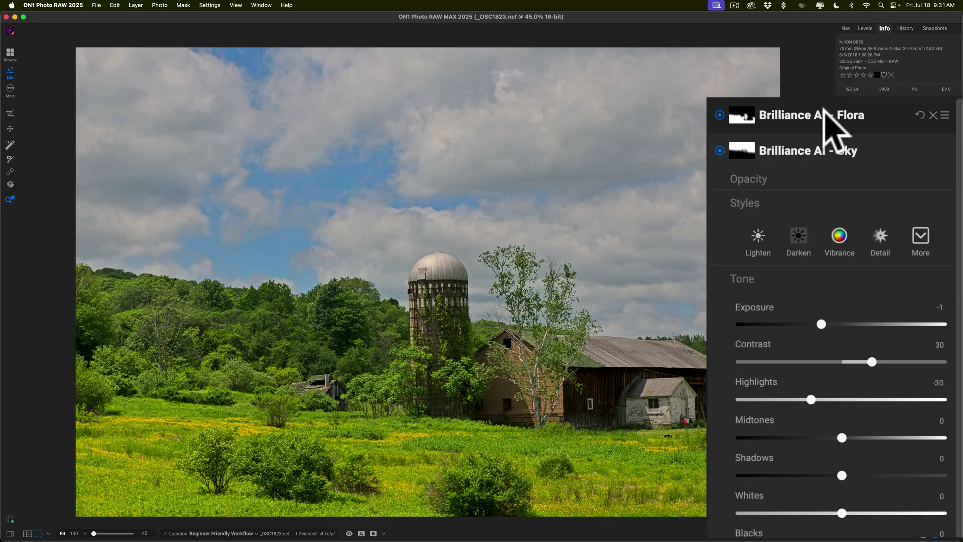
- Review Brilliance AI's local adjustments for flora and sky, and lower its overall Amount to 52
scroll(867, 168, "down", 5)
scroll(860, 150, "up", 5)
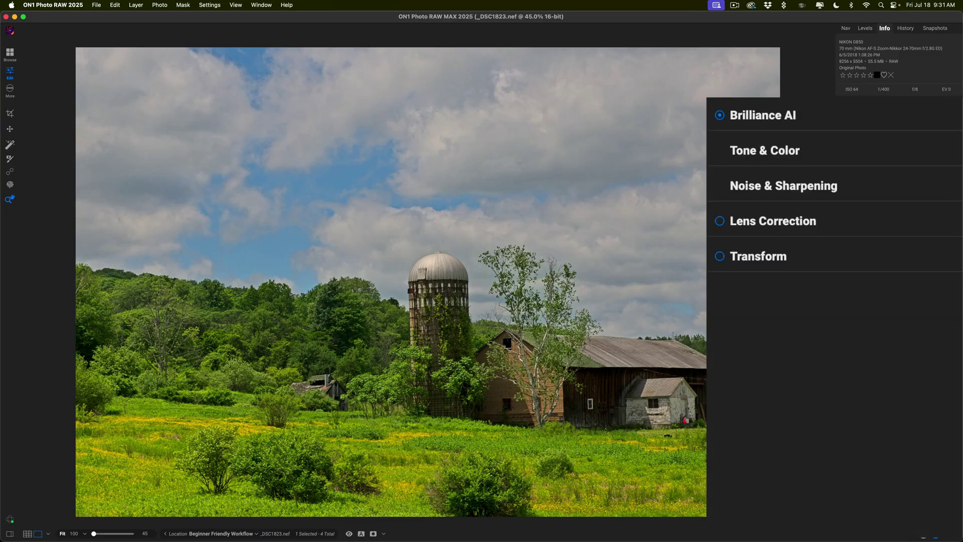
left_click(757, 117)
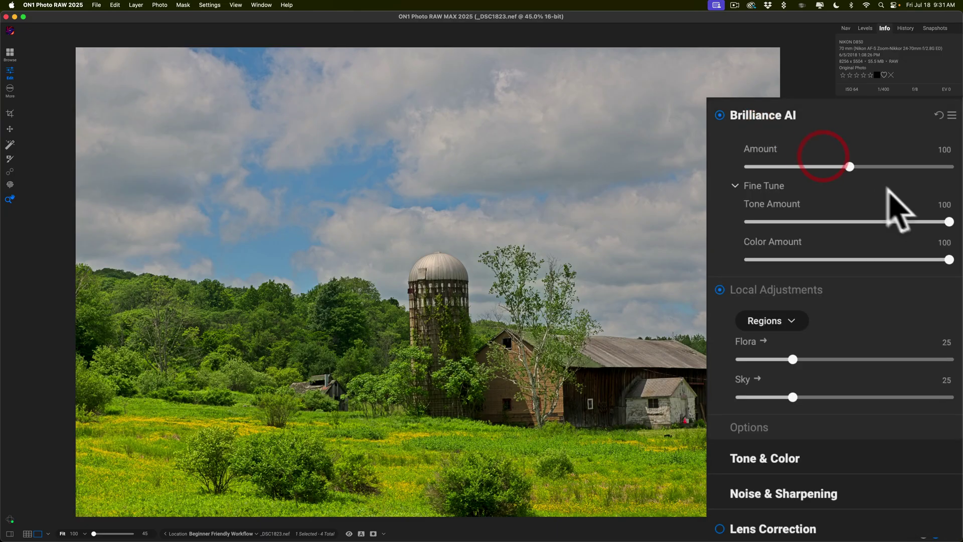
left_click_drag(847, 164, 800, 162)
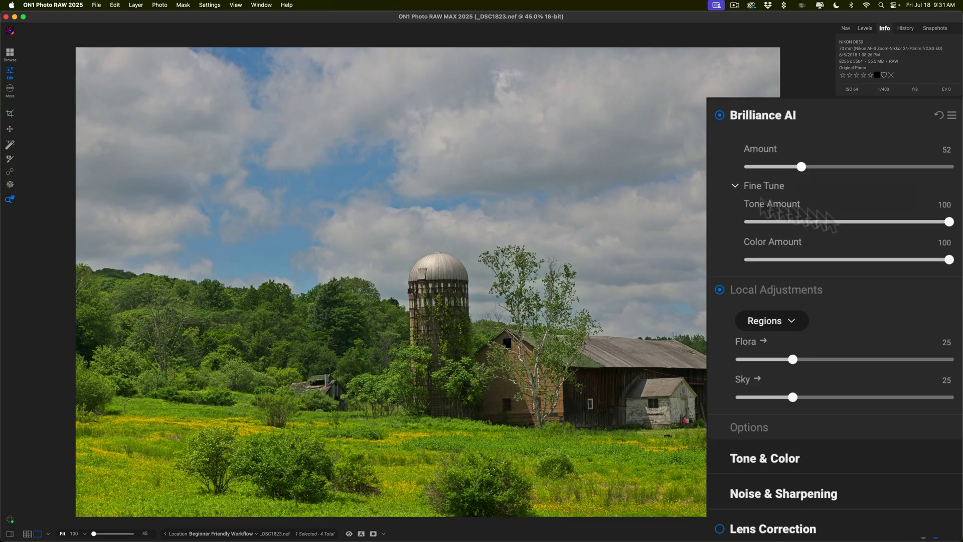
- Select the sky above the barn by region and apply a Dynamic Contrast filter in the Natural style
left_click(10, 145)
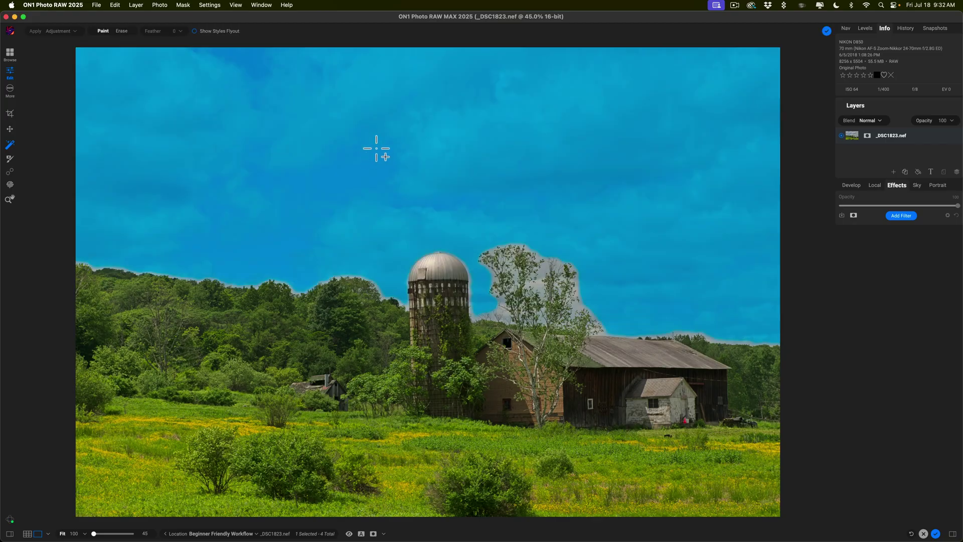
right_click(377, 149)
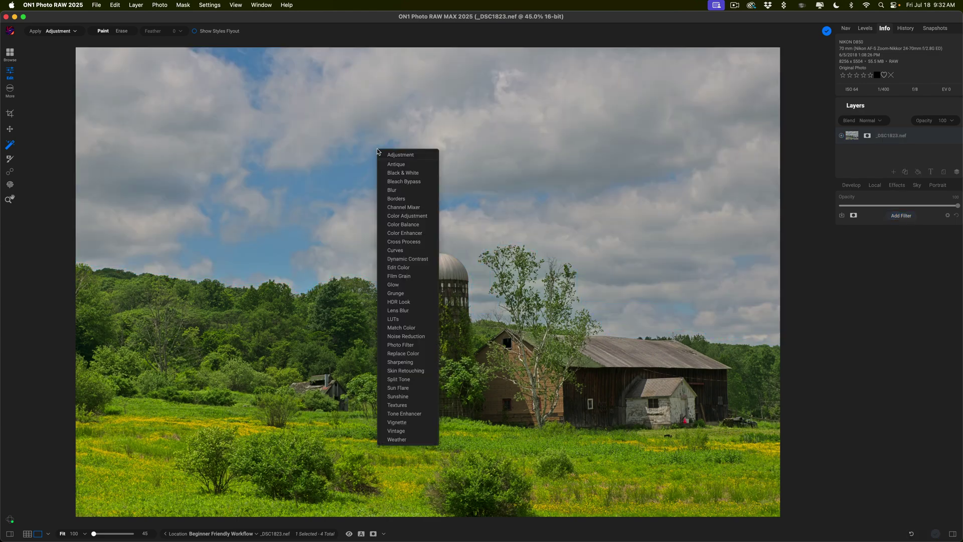
left_click(403, 256)
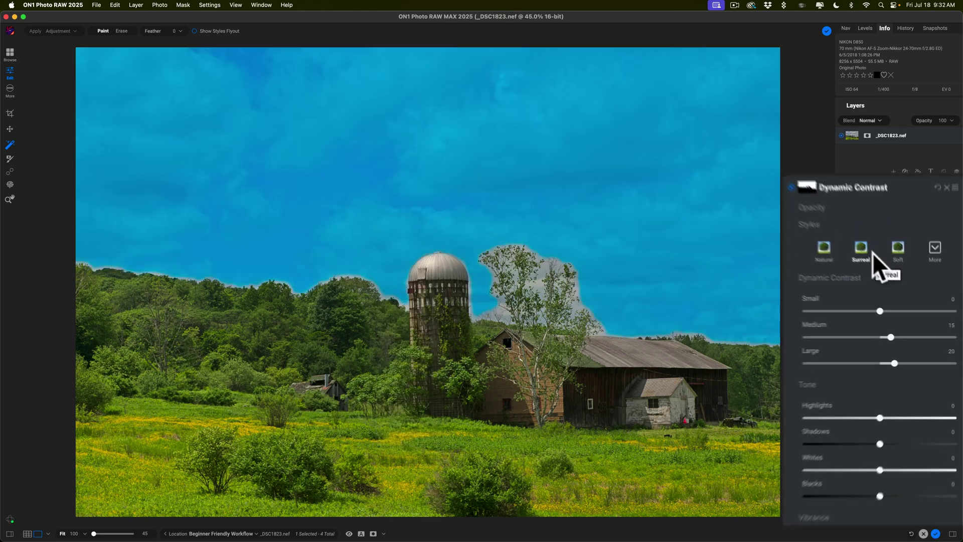
left_click(798, 215)
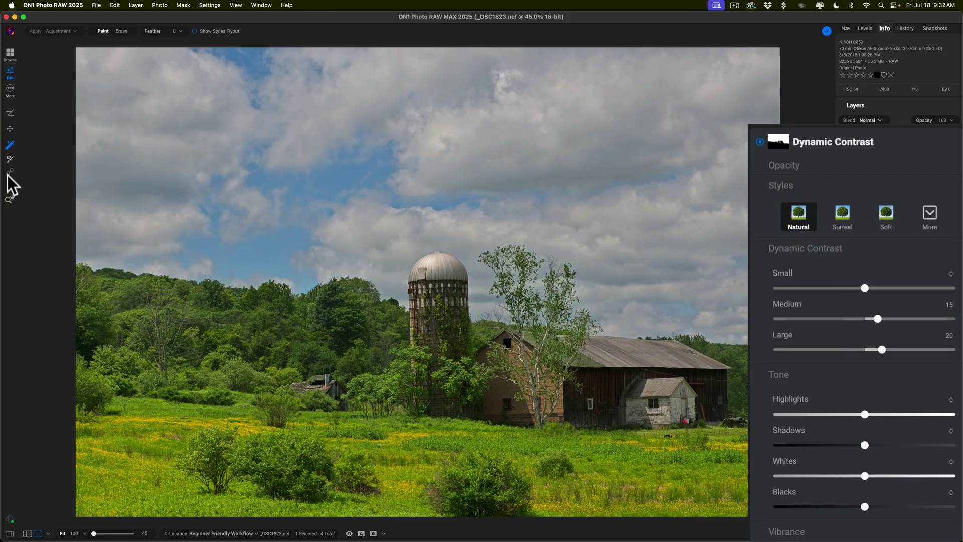
- Try the Surreal, Soft and Texture Enhancer styles on the sky's Dynamic Contrast filter, and return it to Natural
left_click(844, 213)
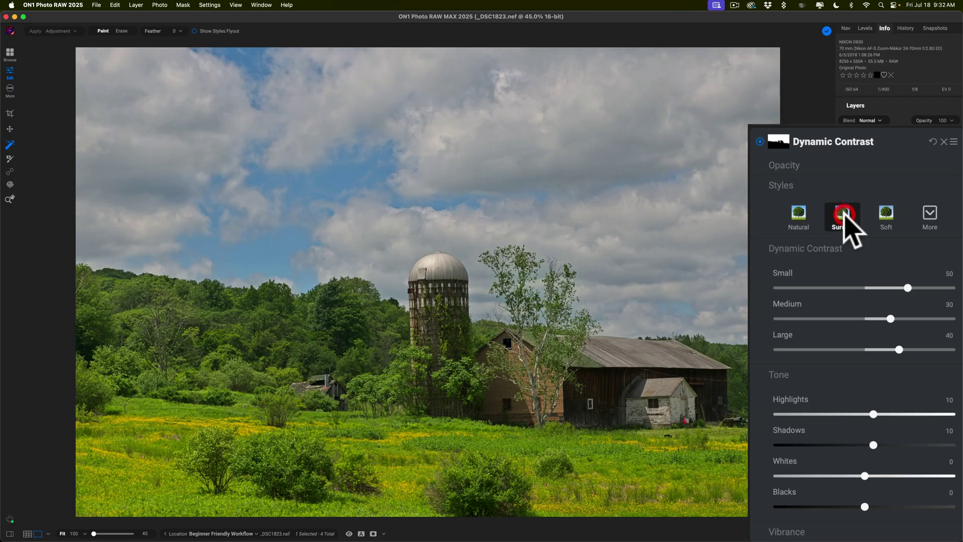
left_click(883, 219)
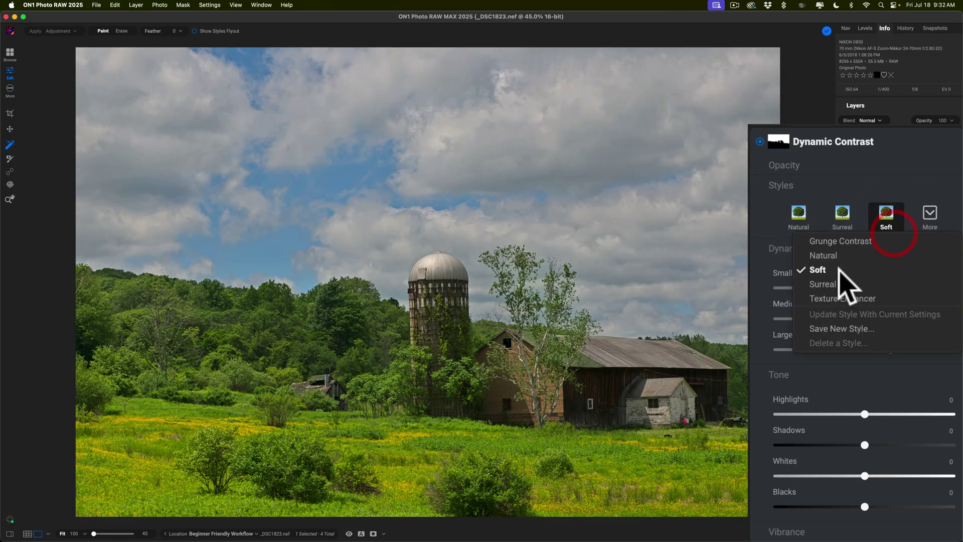
left_click(836, 297)
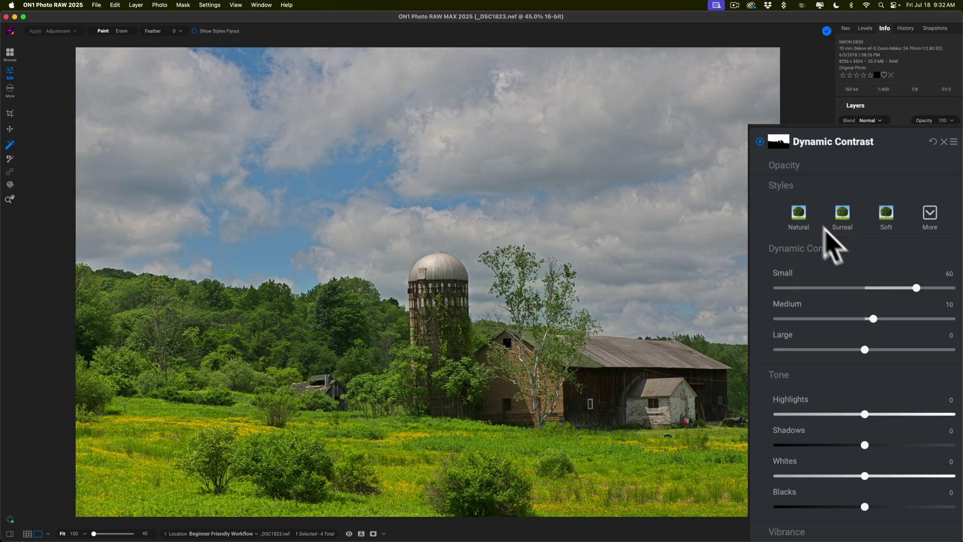
left_click(799, 213)
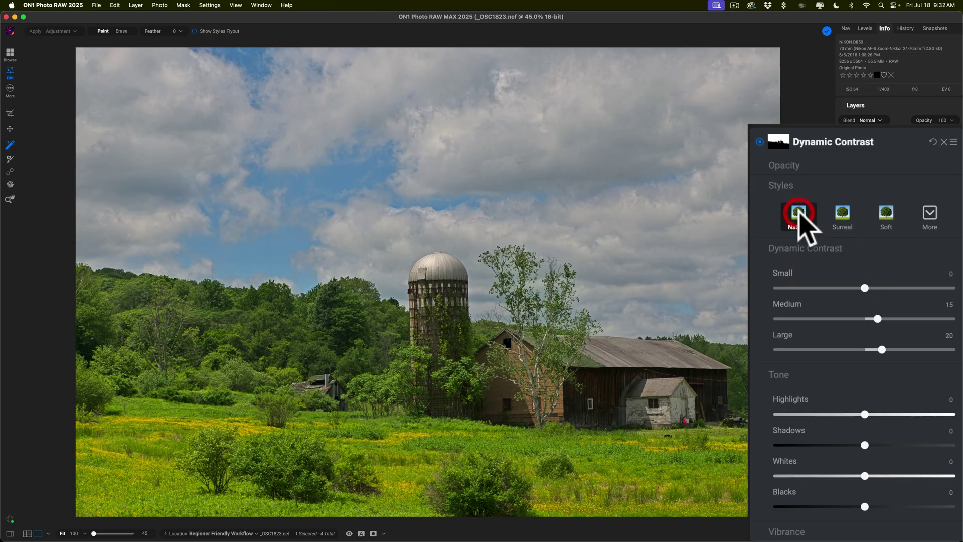
- Compare the barn photo with and without the sky's Dynamic Contrast filter, and collapse the filter's settings
left_click(758, 139)
left_click(758, 139)
left_click(836, 142)
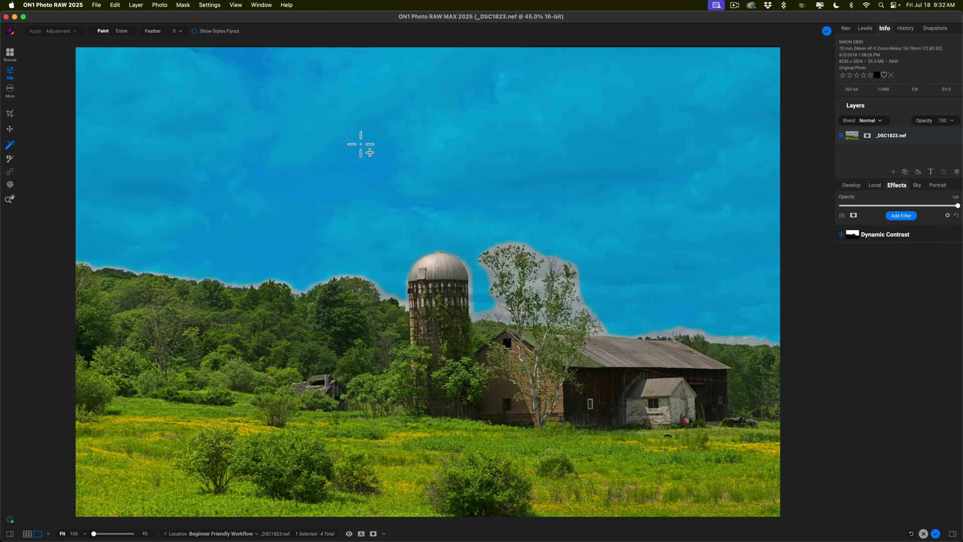
- Apply a Color Adjustment filter to the sky region above the barn and strongly lower the Brightness of its blues
left_click(361, 144)
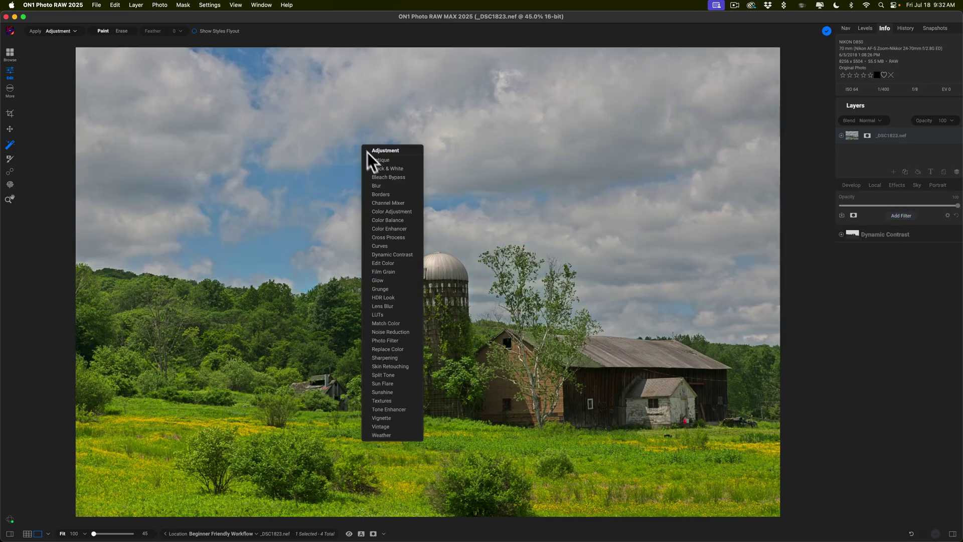
left_click(387, 211)
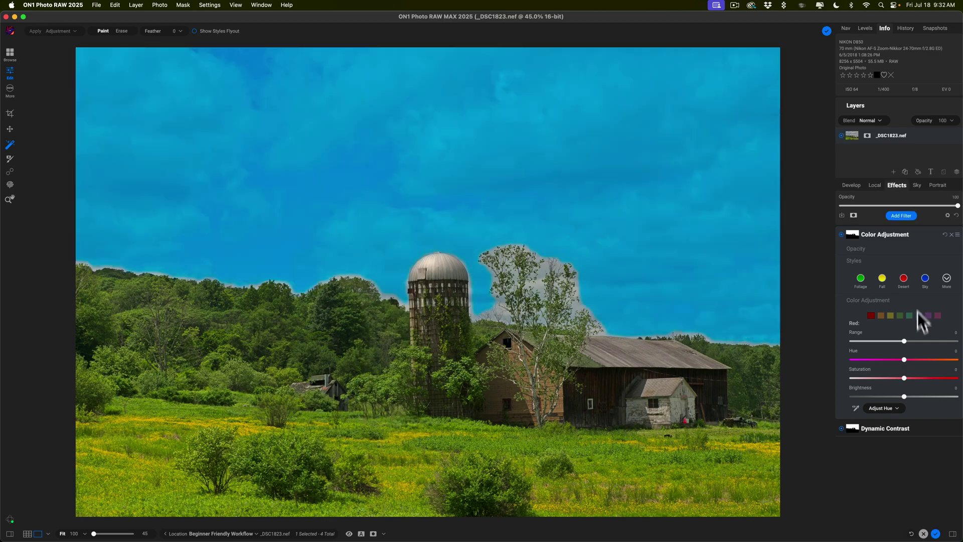
left_click(918, 315)
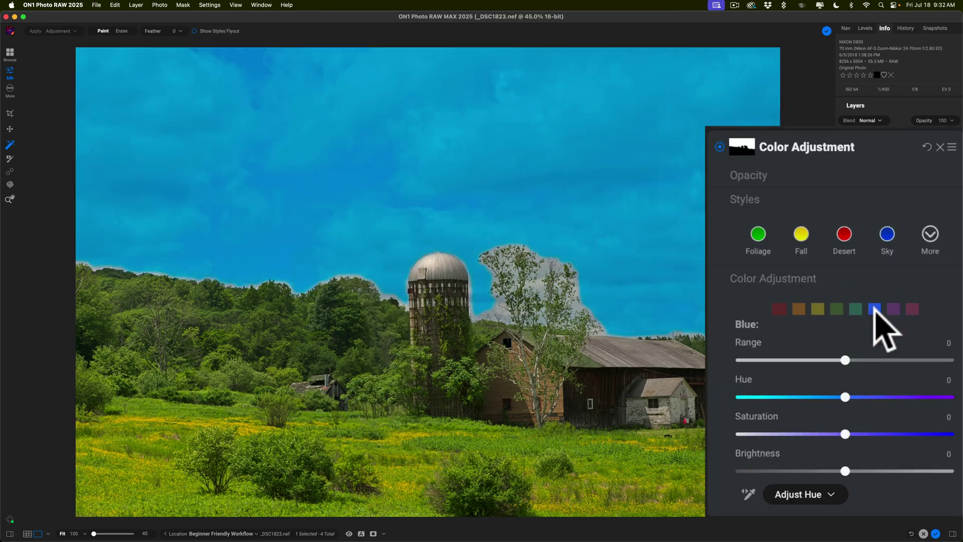
left_click_drag(845, 471, 762, 471)
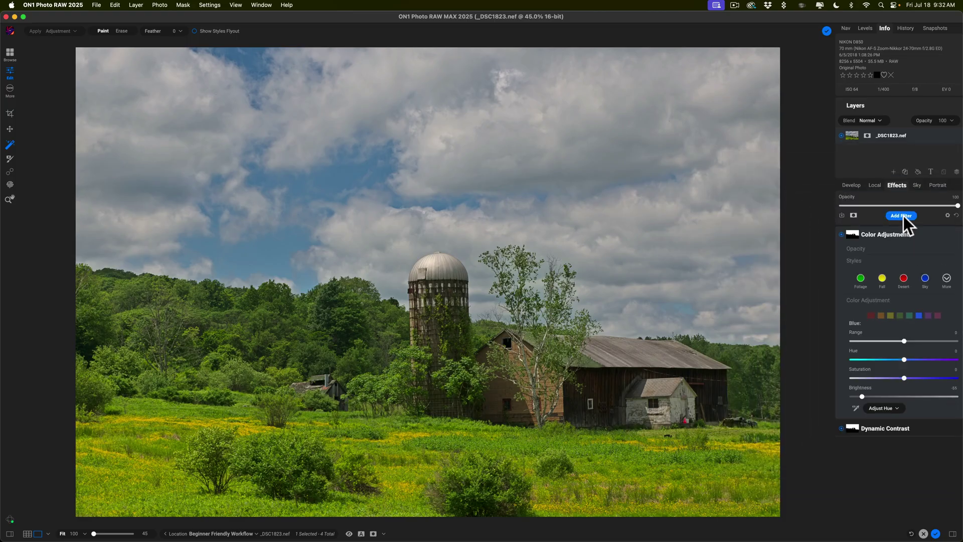
- Add a Vignette filter in the Strong style to the barn photo and turn off the region selection overlay
left_click(904, 216)
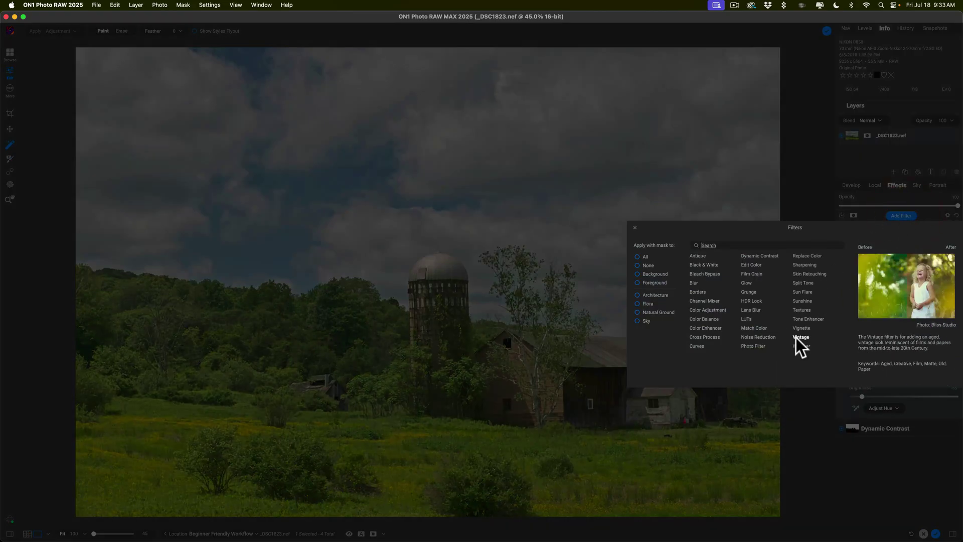
left_click(800, 329)
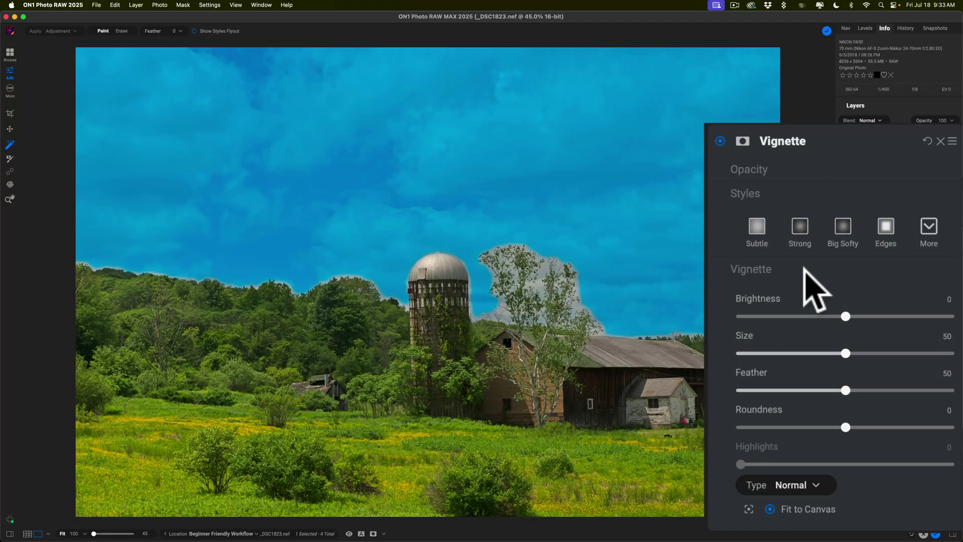
left_click(800, 228)
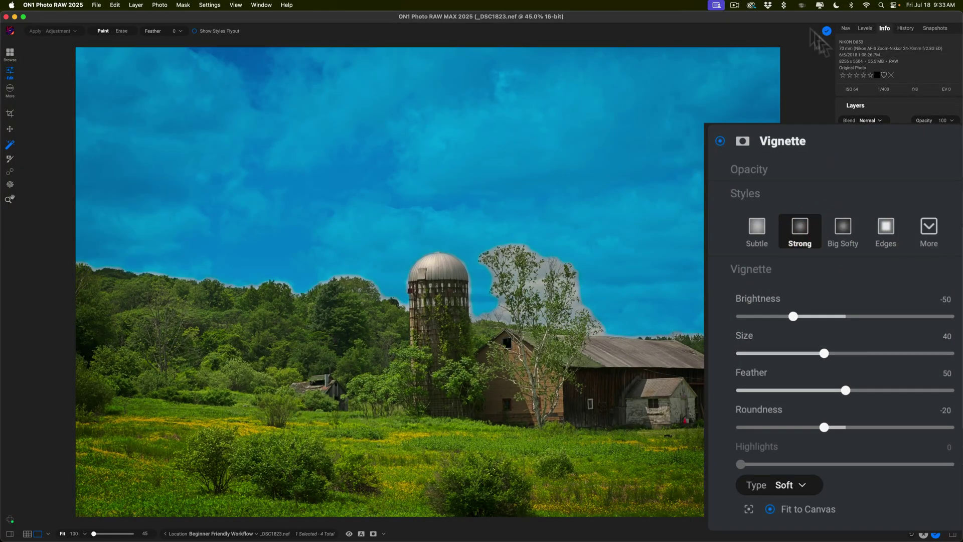
left_click(9, 199)
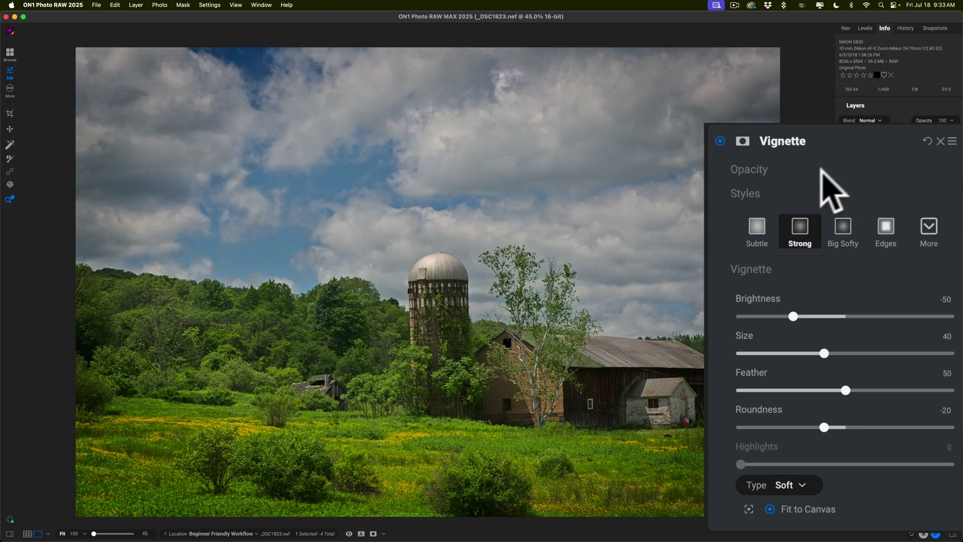
- Lower the barn photo's Vignette filter Opacity to 59 and collapse the filter's settings
left_click(763, 173)
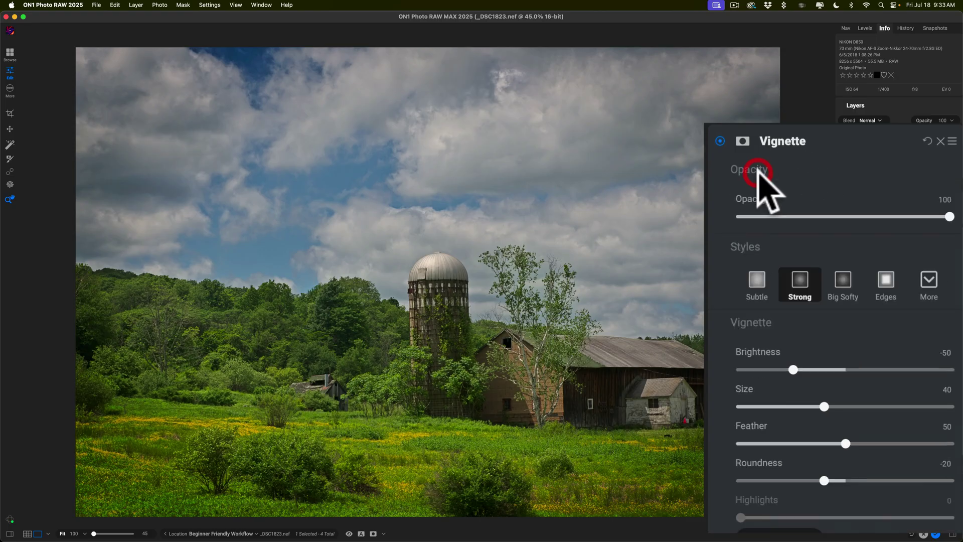
left_click_drag(948, 214, 849, 216)
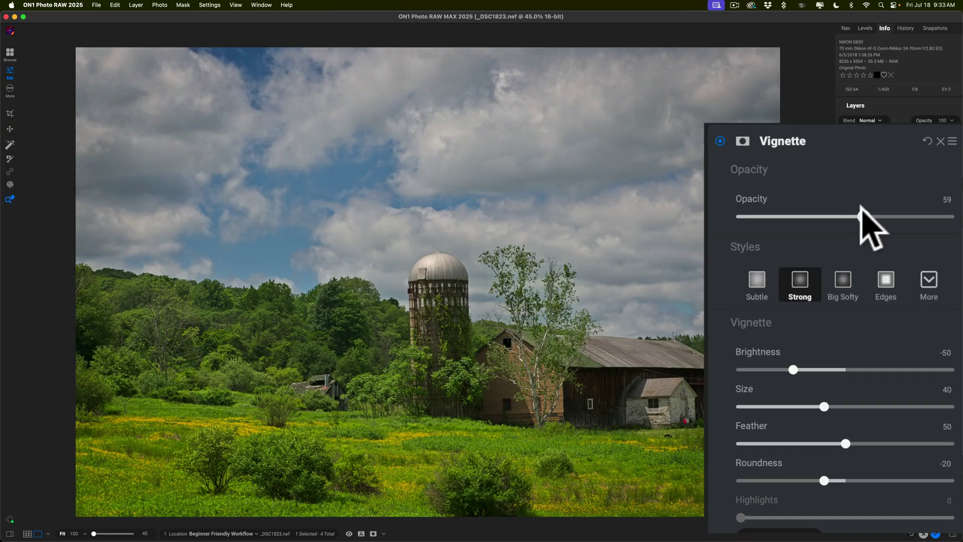
left_click(848, 133)
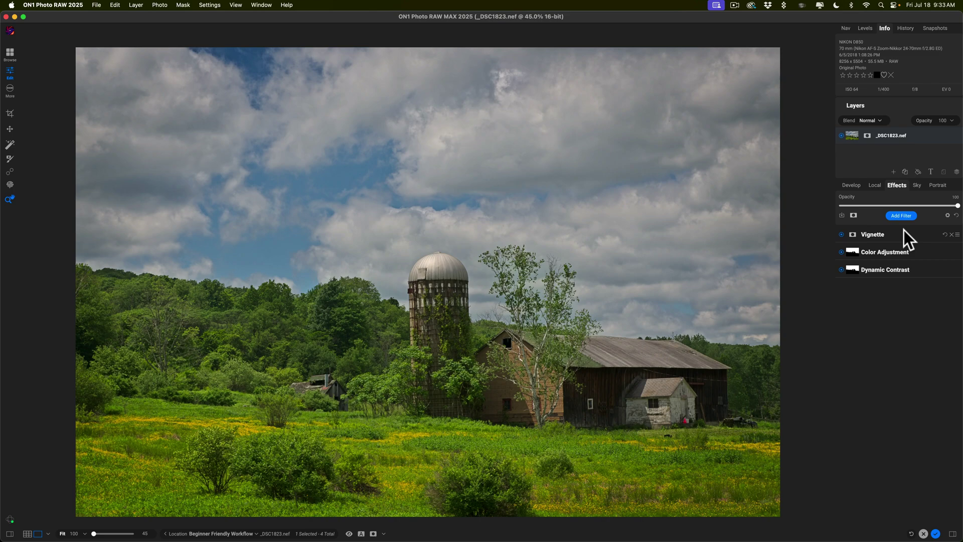
- Switch to the pond photo _DSC0653.nef, crop it with the automatic AI crop, center the statue horizontally, and apply the crop
key("Right")
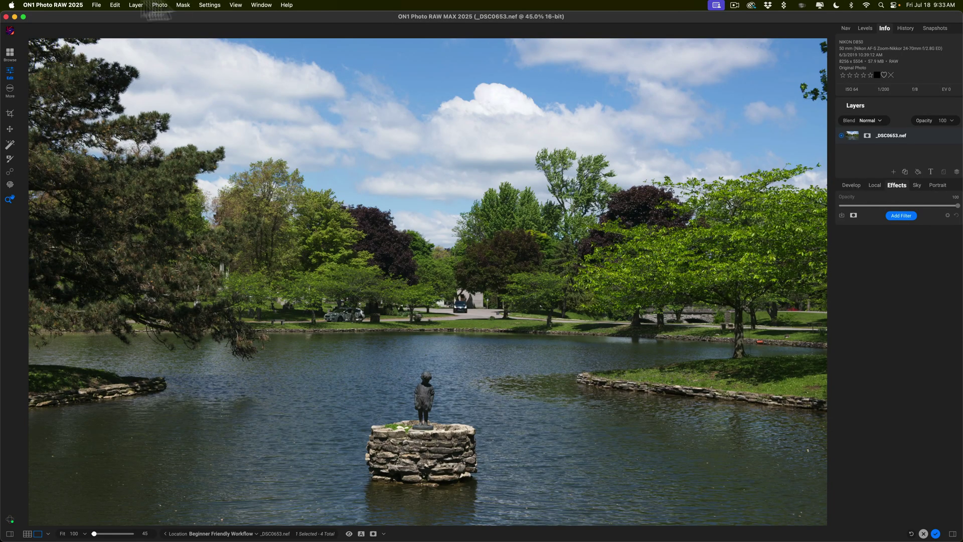
left_click(10, 114)
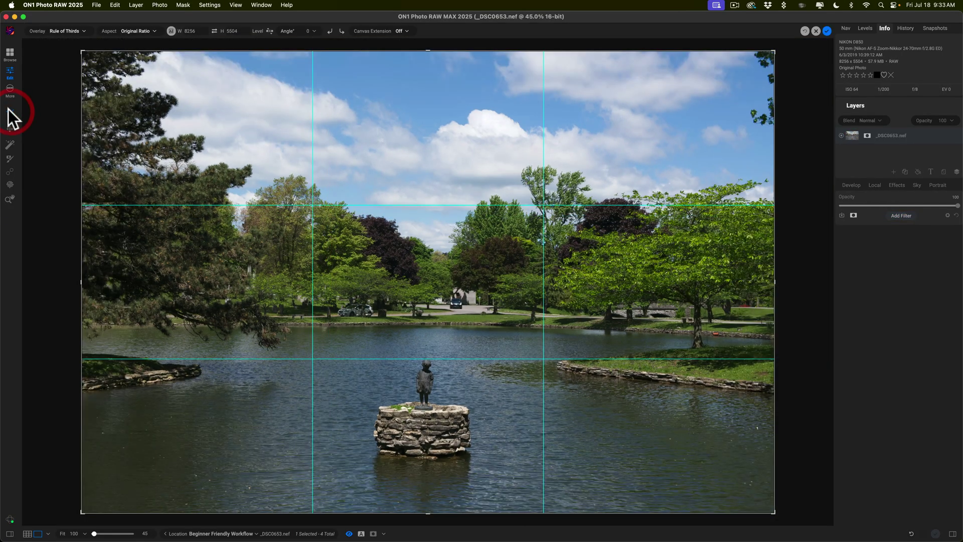
left_click(170, 30)
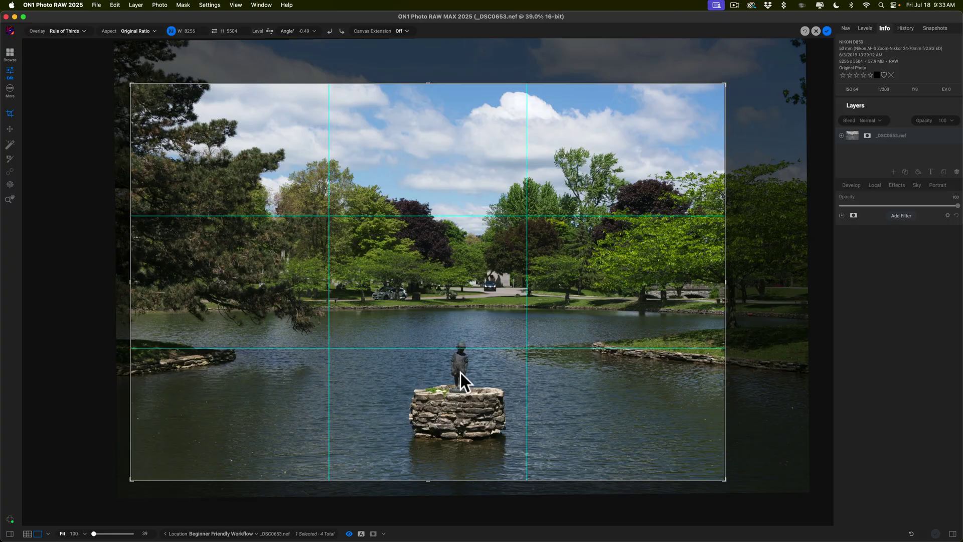
left_click_drag(461, 371, 438, 382)
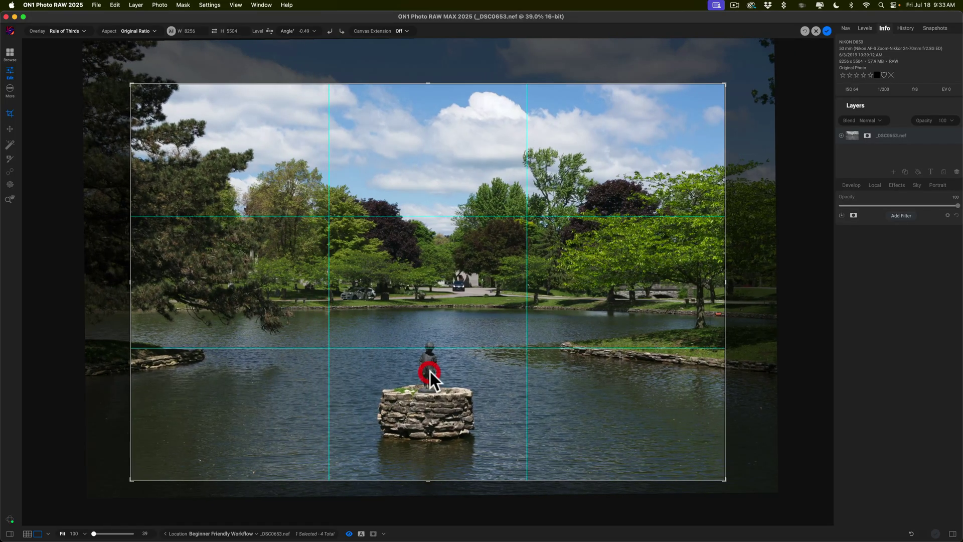
left_click(827, 30)
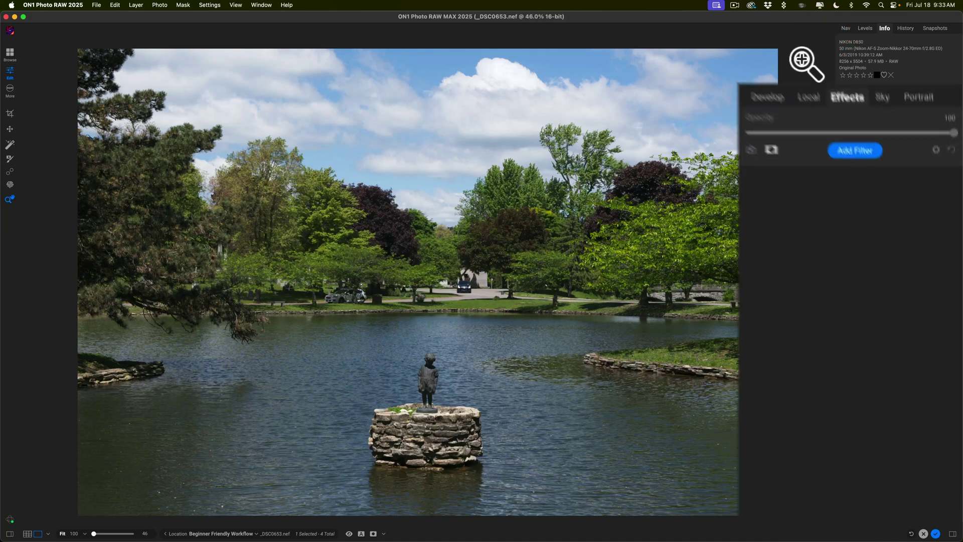
- Enable Brilliance AI on the pond photo and lower its overall Amount to 35
left_click(738, 54)
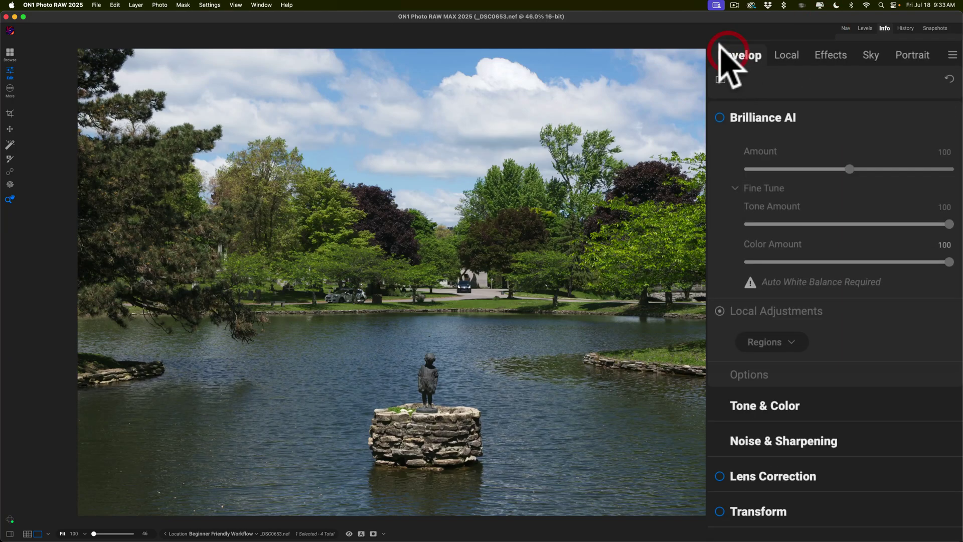
left_click(721, 117)
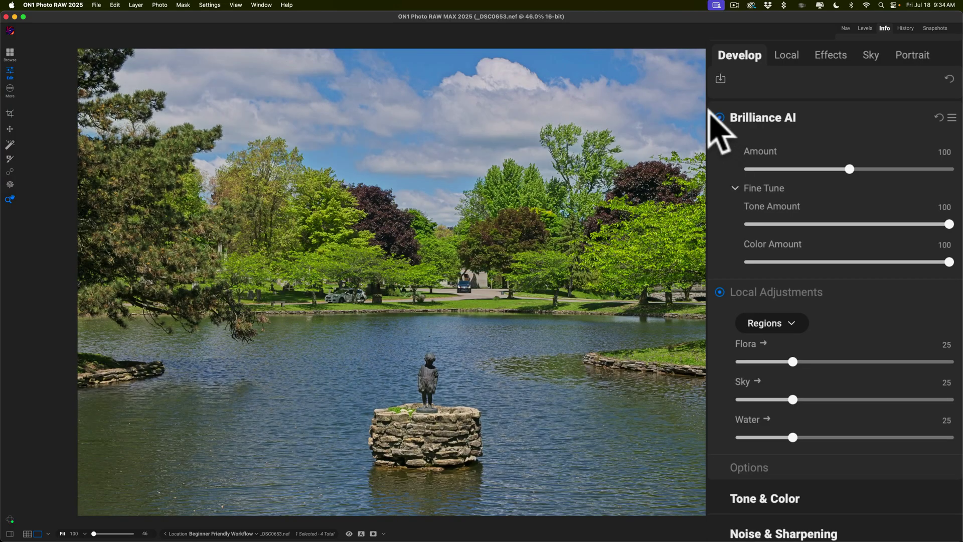
left_click(803, 200)
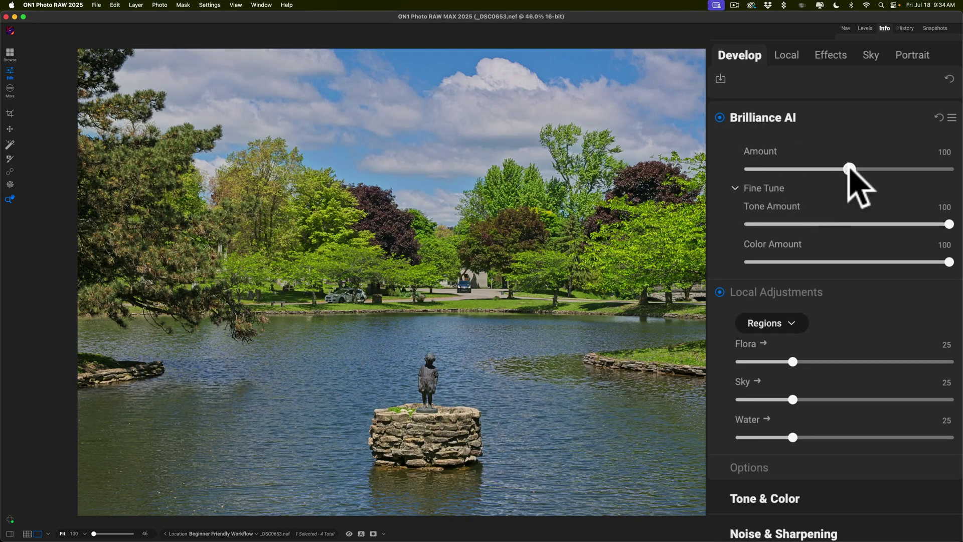
left_click_drag(850, 169, 784, 169)
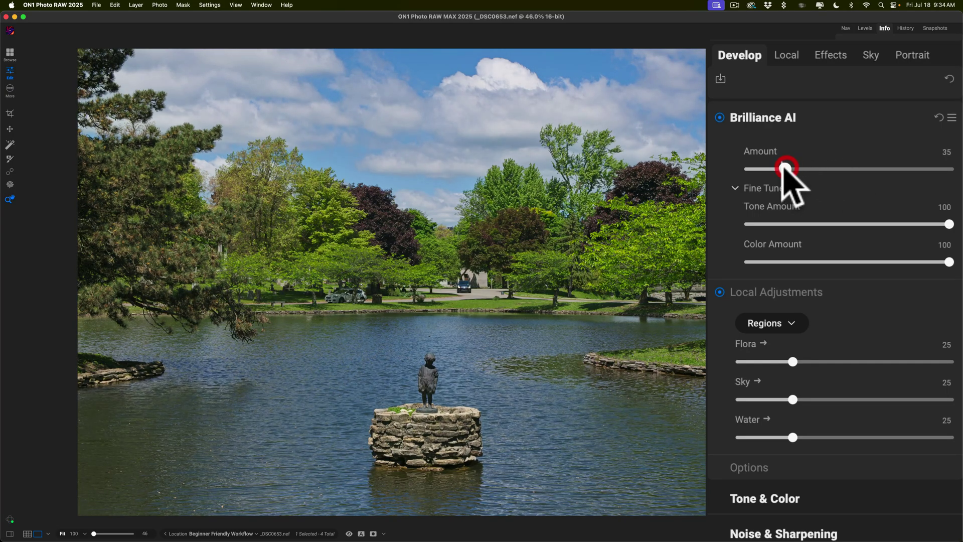
- Review Brilliance AI's local adjustments for flora, sky and water, and set the sky adjustment's Exposure to -3.6
left_click(786, 55)
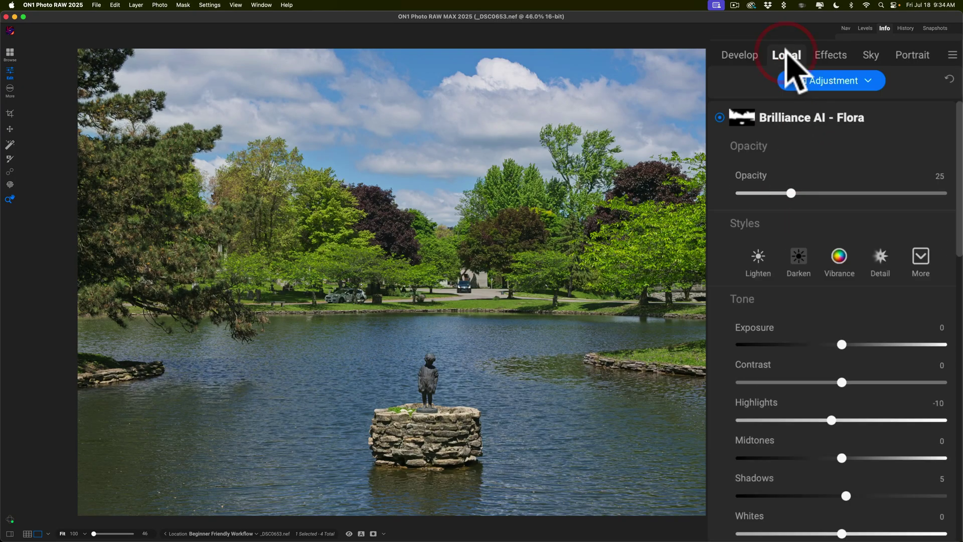
scroll(783, 129, "down", 3)
scroll(779, 121, "down", 20)
scroll(811, 307, "down", 20)
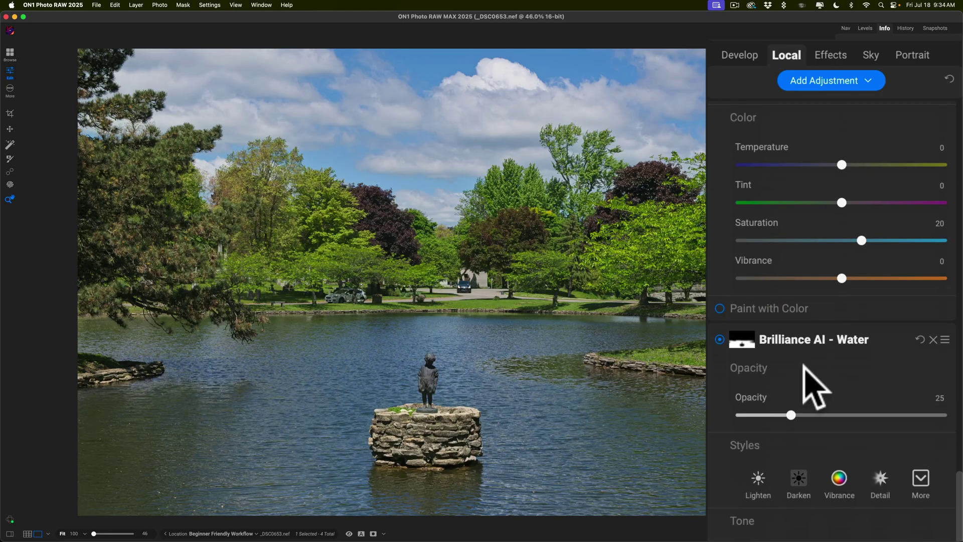
scroll(798, 346, "down", 15)
scroll(794, 339, "down", 20)
scroll(793, 341, "up", 8)
scroll(825, 236, "down", 15)
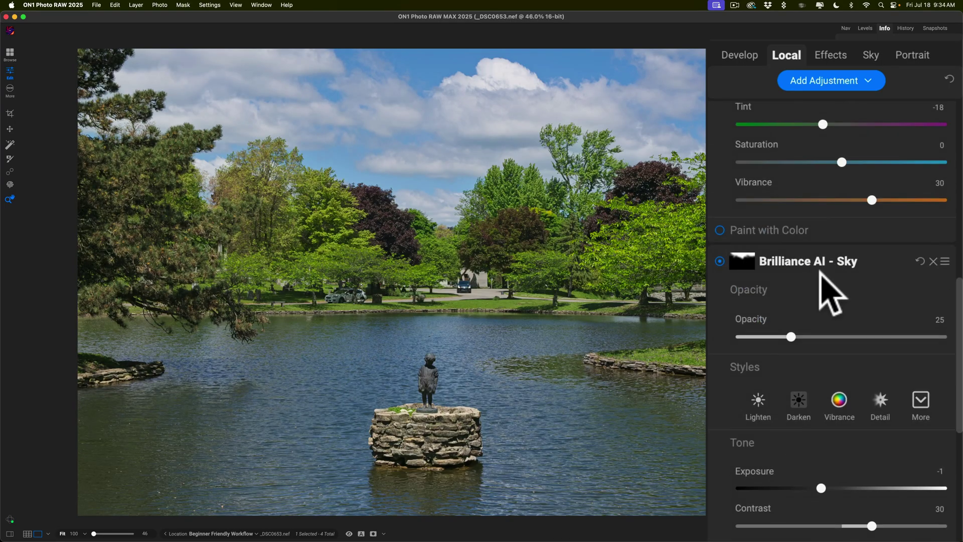
scroll(830, 291, "down", 5)
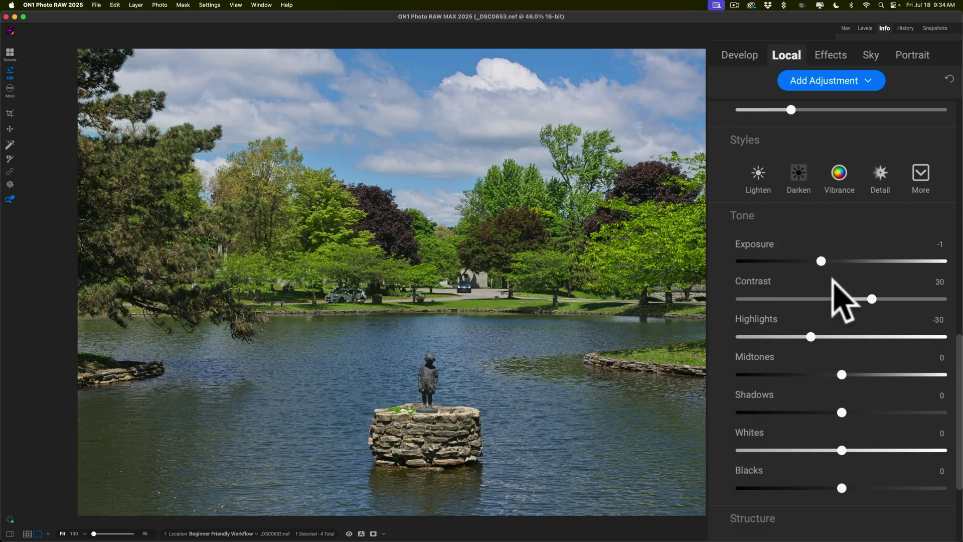
left_click_drag(819, 260, 769, 260)
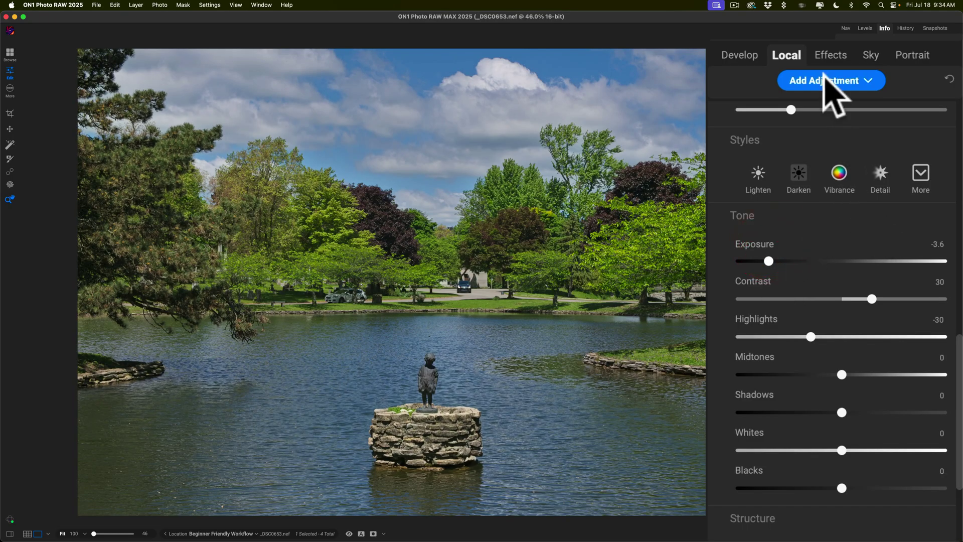
- Add a Vignette filter in the Subtle style to the pond photo
left_click(830, 57)
left_click(897, 216)
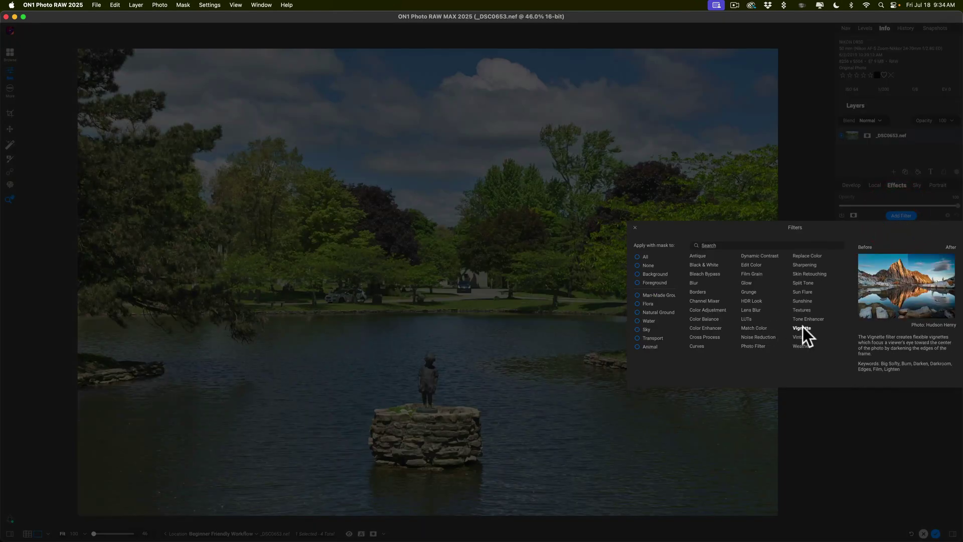
left_click(802, 327)
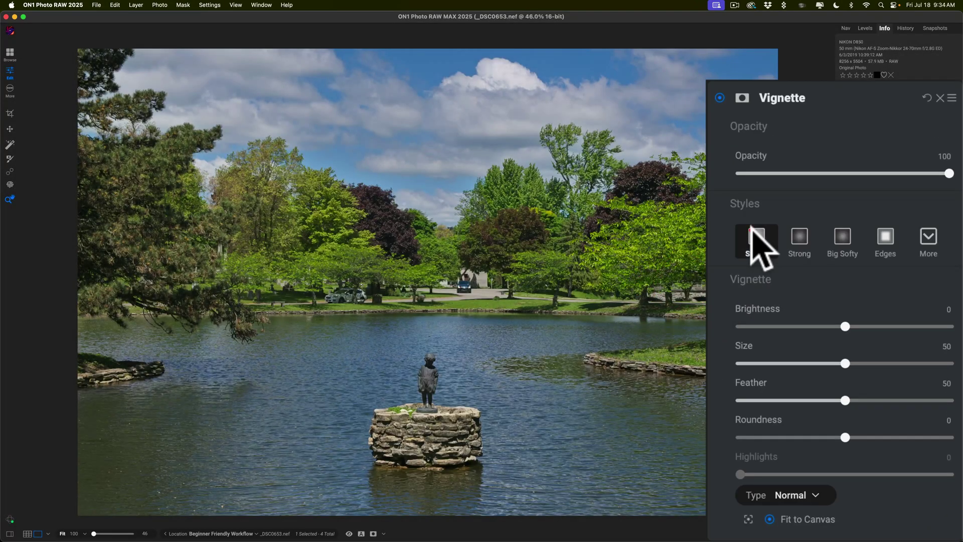
left_click(755, 238)
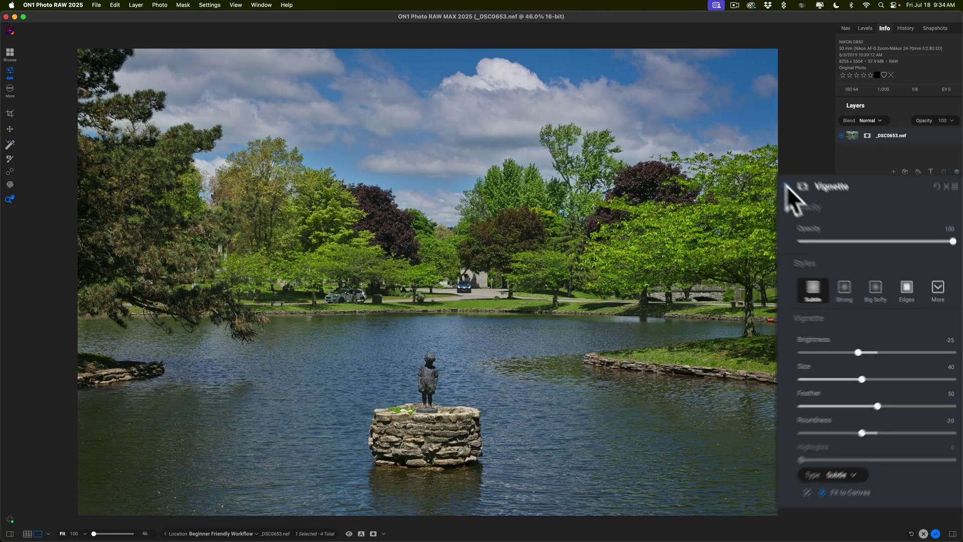
- Compare the pond photo with and without the vignette, and preview it with all edits off
left_click(841, 234)
left_click(842, 233)
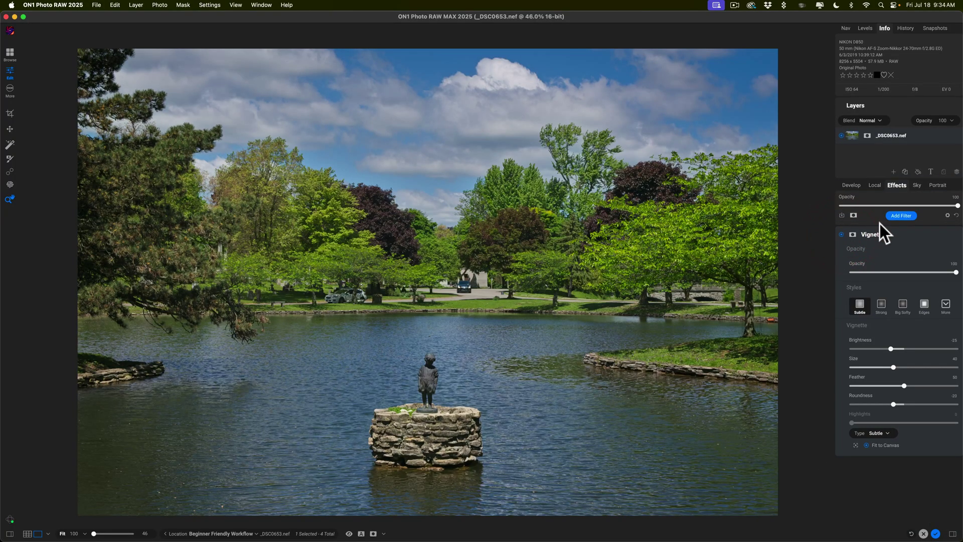
key("backslash")
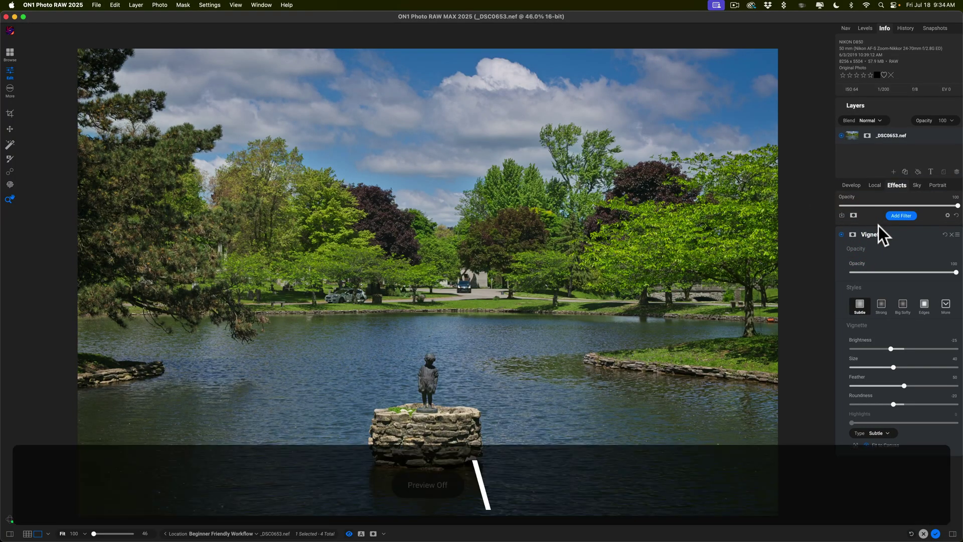
- Compare the pond photo with all edits off and on
key("backslash")
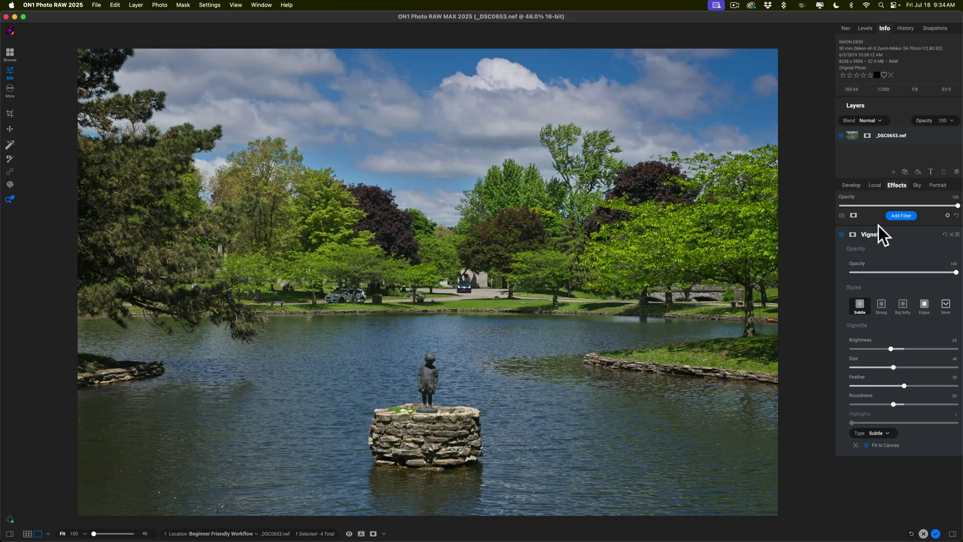
key("backslash")
key("backslash")
- Move on to the hay bale photo and enable Brilliance AI with its overall Amount at 100
key("Right")
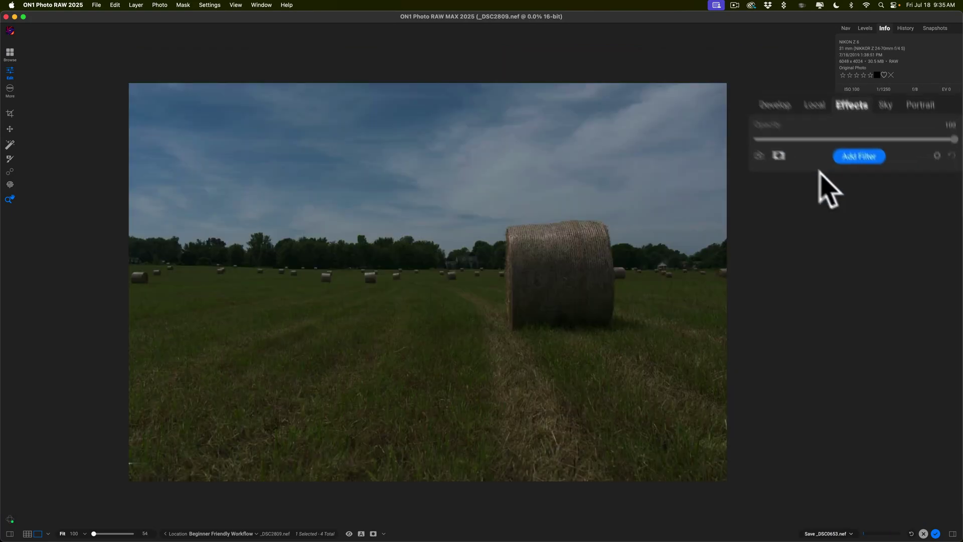
left_click(739, 56)
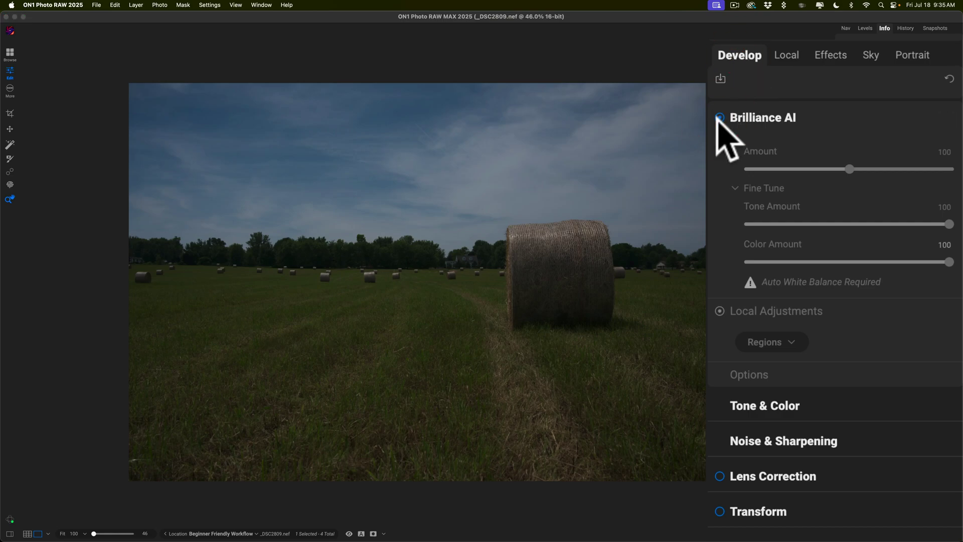
left_click(719, 118)
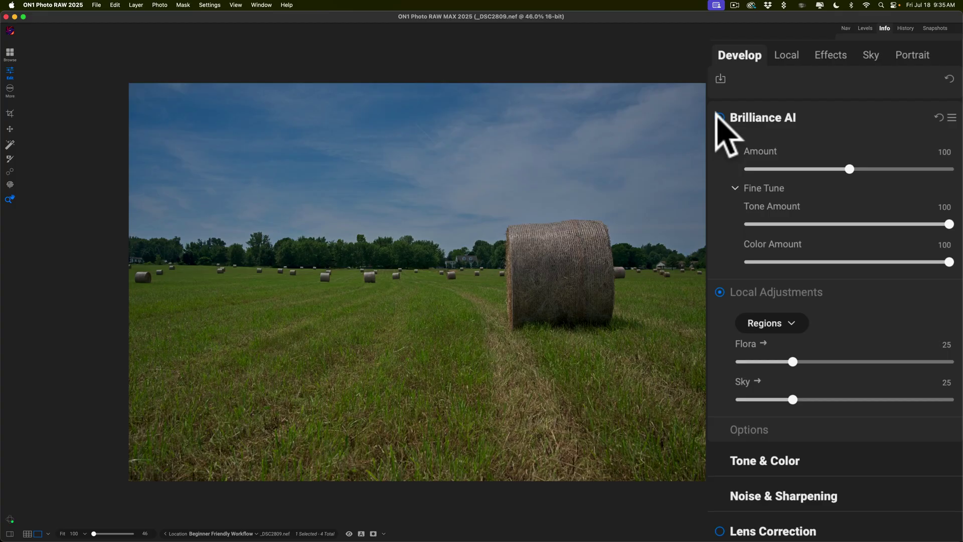
left_click_drag(847, 169, 892, 169)
double_click(763, 147)
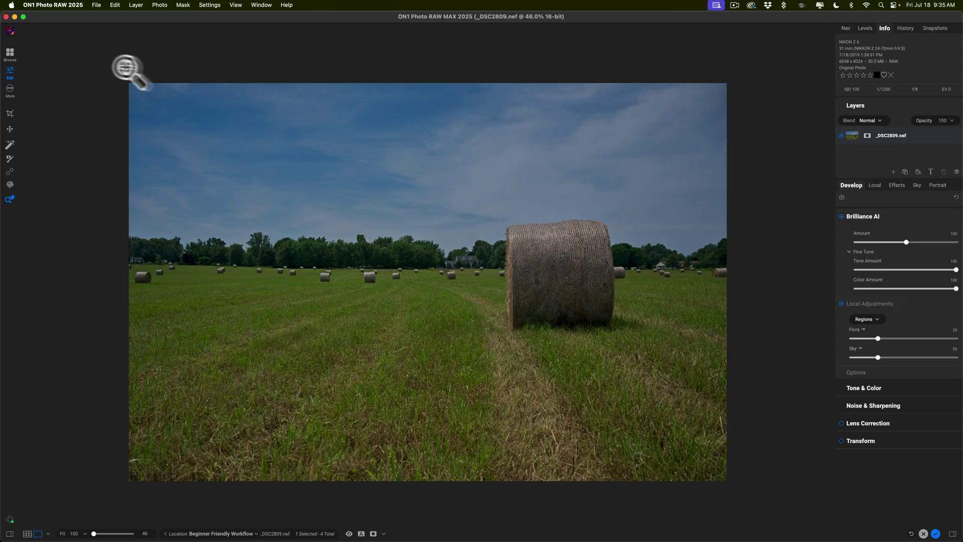
- Select the whole grass field with the Super Select tool, including the missed patches around the distant hay bales
left_click(9, 140)
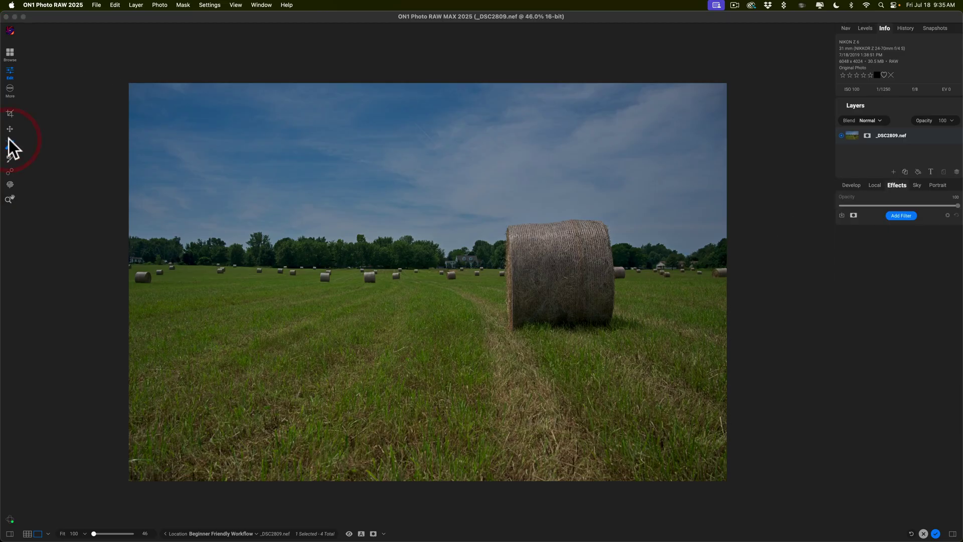
left_click(341, 366)
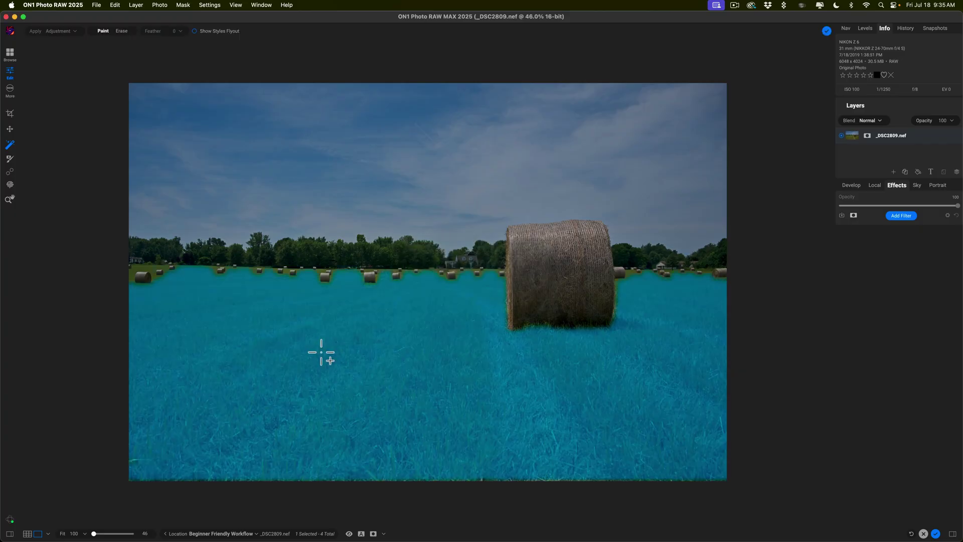
left_click(350, 344)
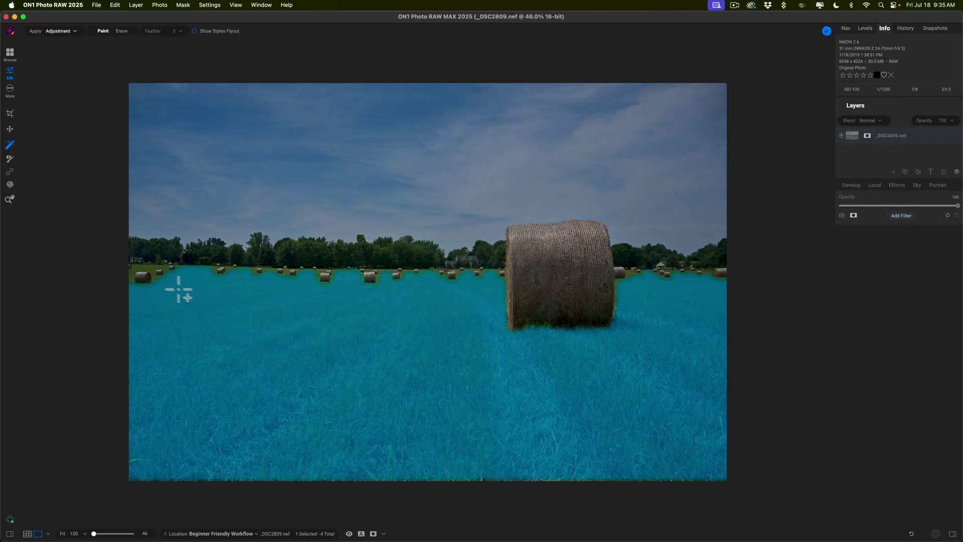
left_click(144, 267)
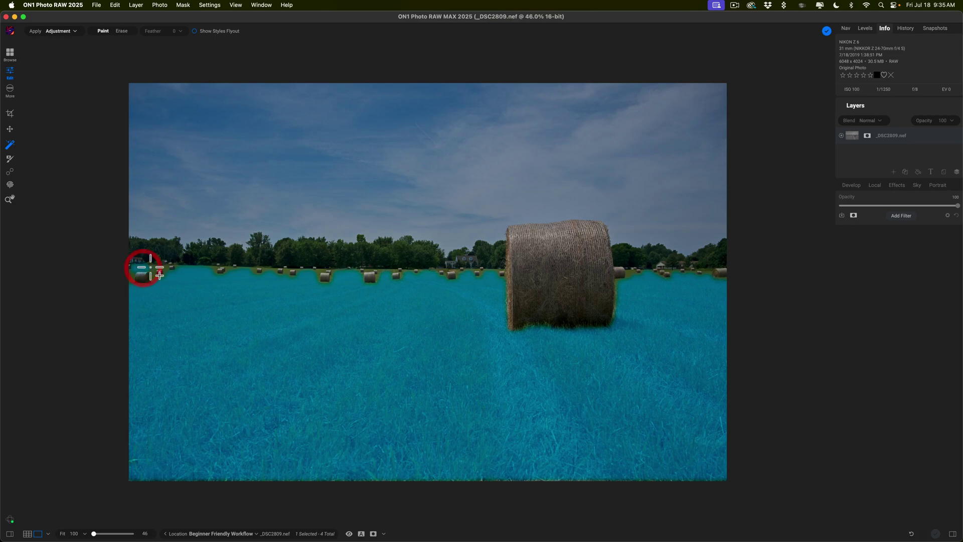
left_click(151, 267)
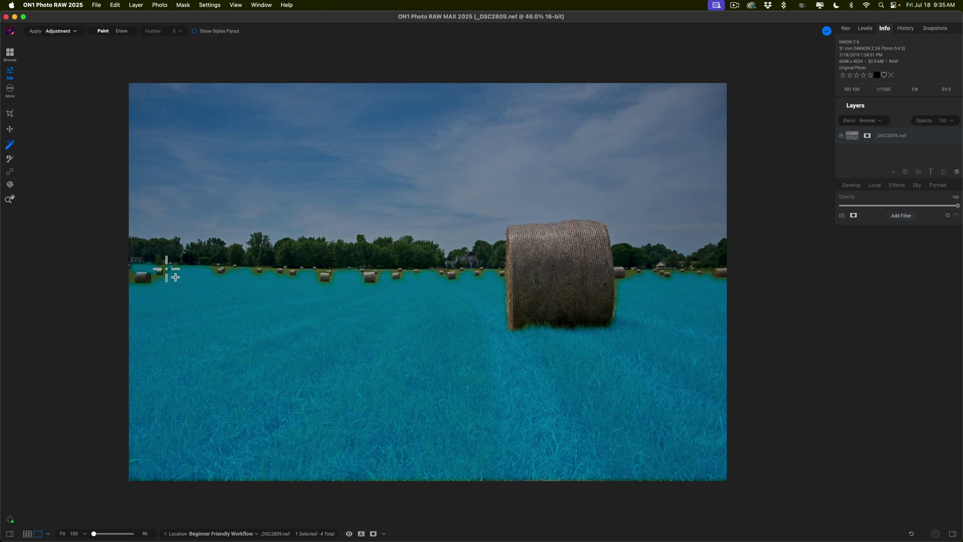
left_click(156, 277)
left_click(315, 273)
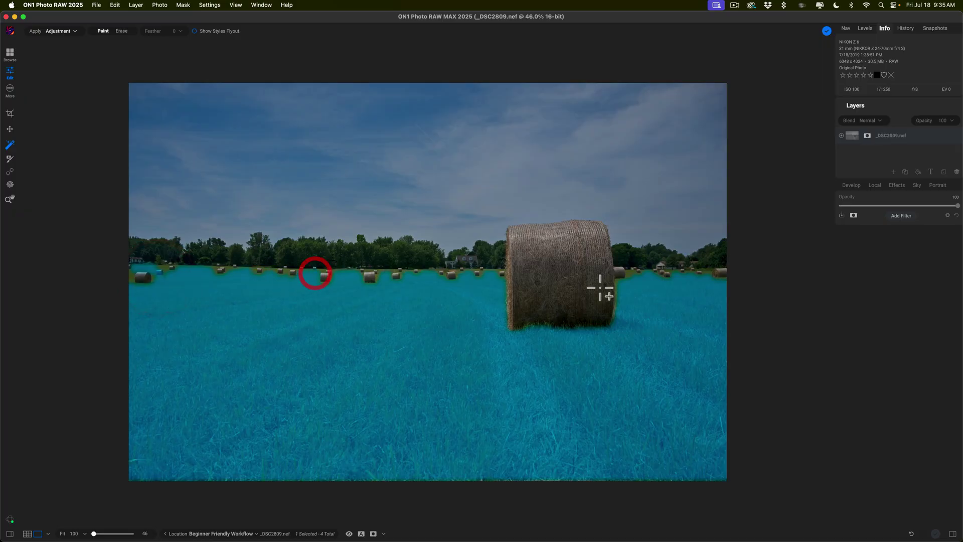
left_click(633, 274)
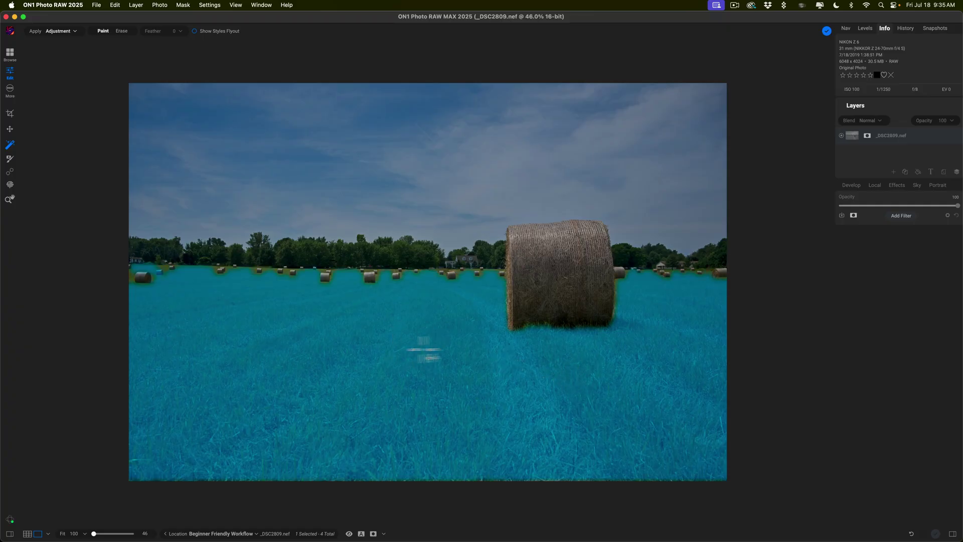
- Apply a Color Adjustment filter to the selected grass, with yellow Brightness at 32 and green Brightness at -100
right_click(401, 325)
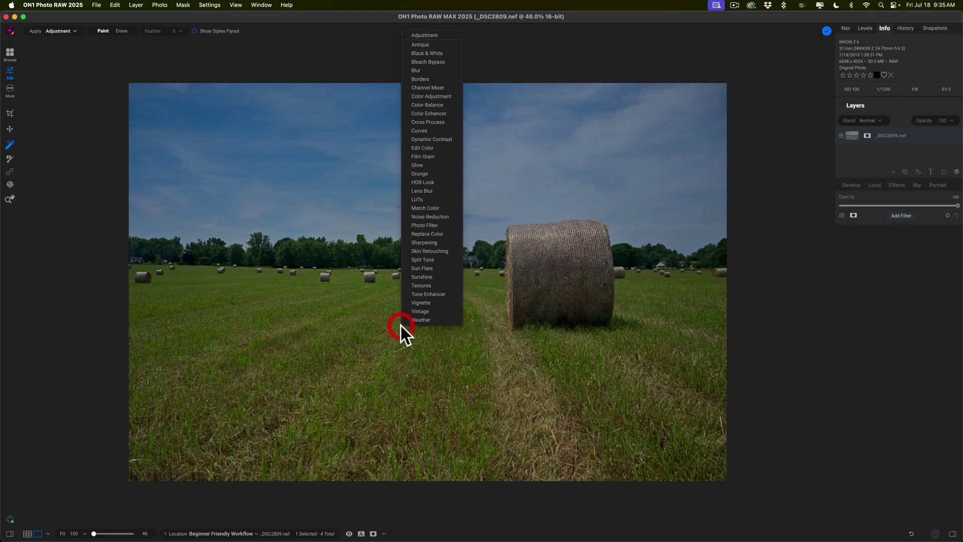
left_click(423, 87)
left_click(423, 96)
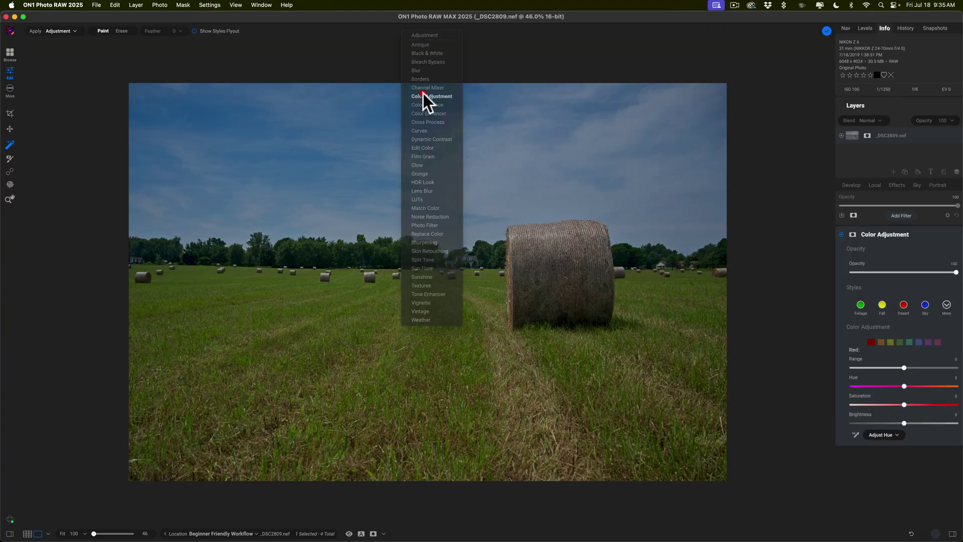
left_click(835, 347)
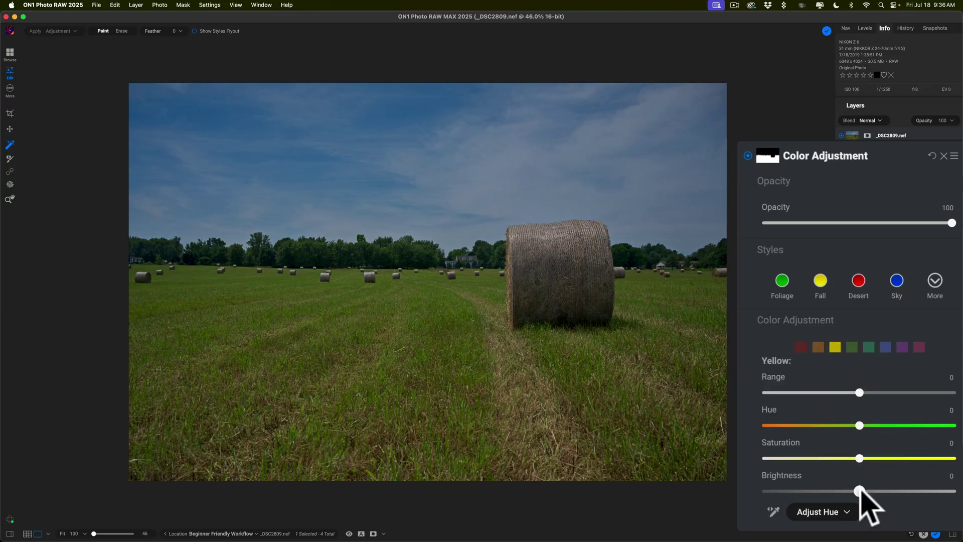
left_click_drag(859, 491, 912, 490)
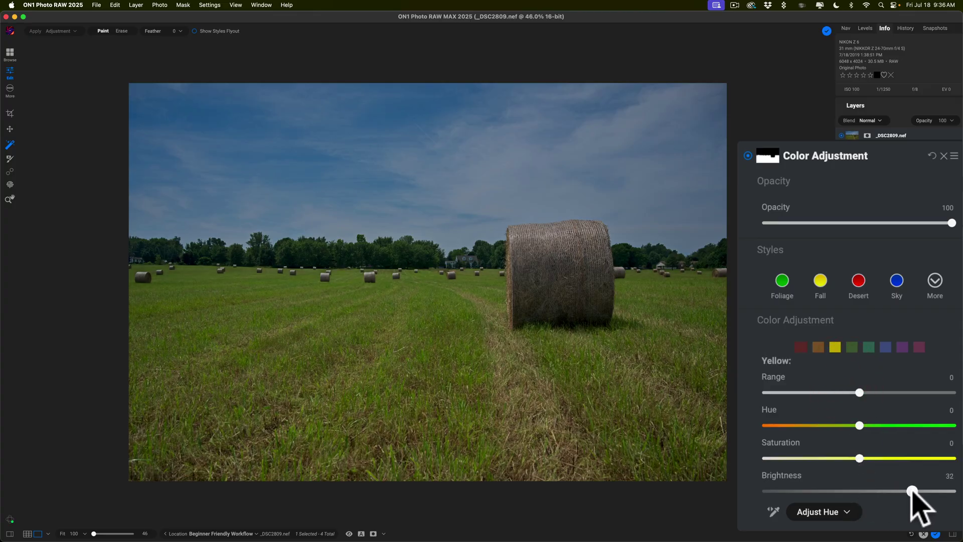
left_click(852, 348)
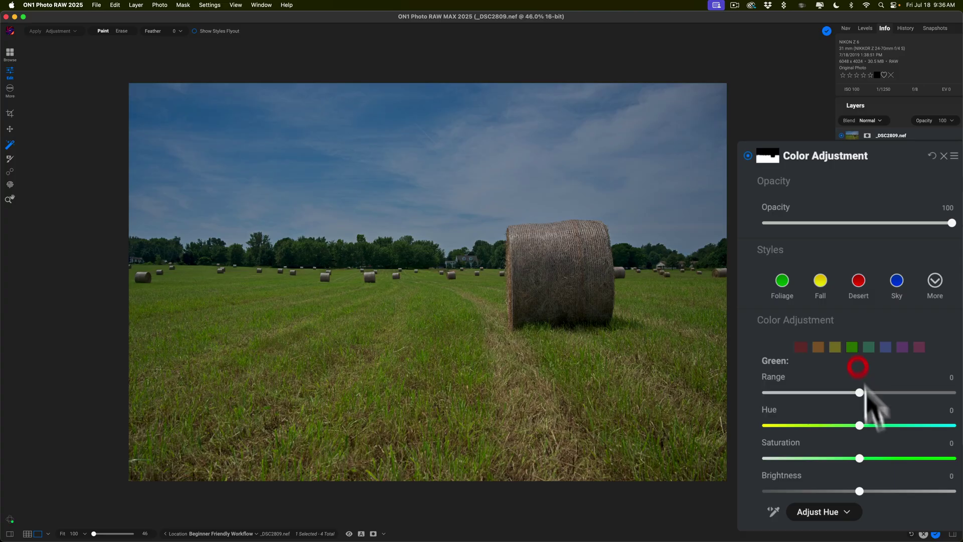
left_click_drag(859, 490, 763, 486)
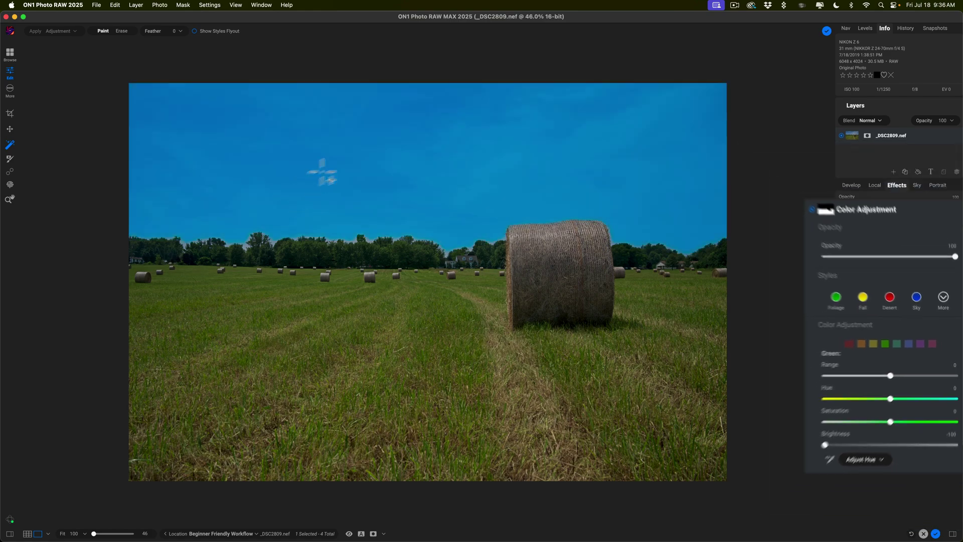
- Apply a Tone Enhancer filter to the sky region, with Exposure at 0.75 and Contrast at 26
right_click(352, 163)
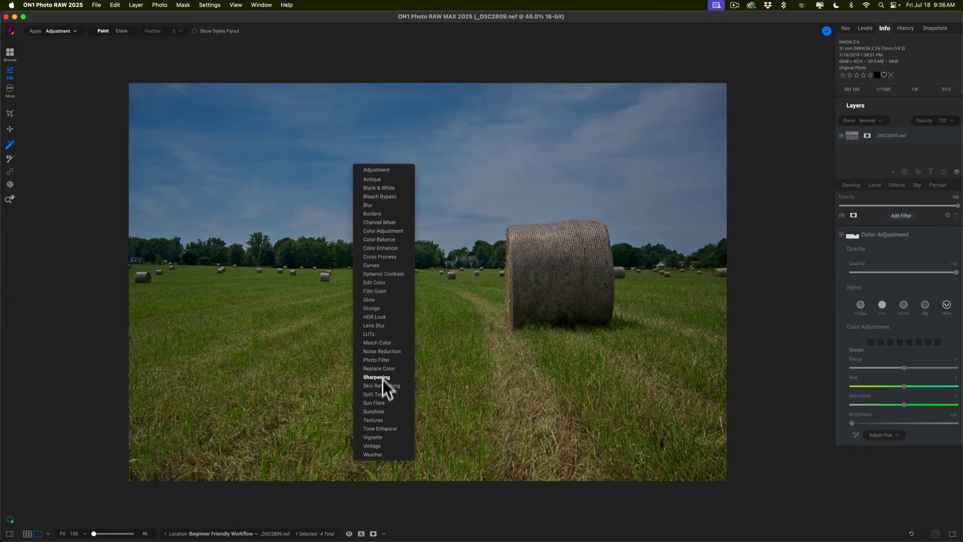
left_click(381, 429)
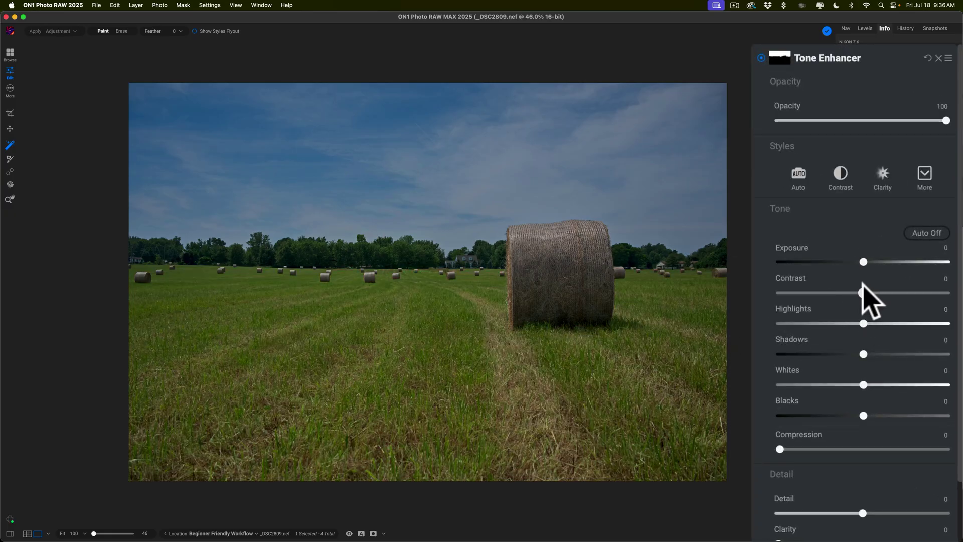
left_click_drag(863, 292, 902, 292)
left_click_drag(863, 262, 876, 262)
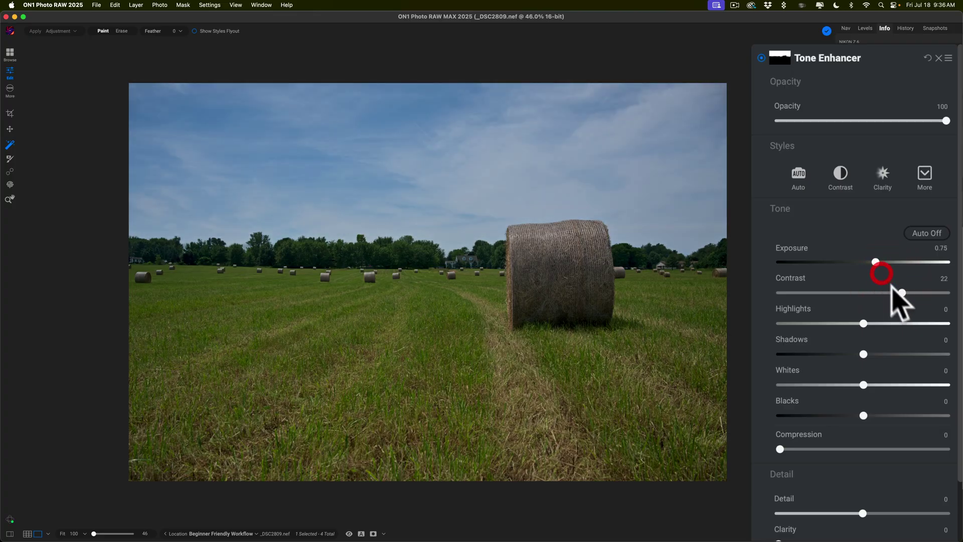
left_click_drag(900, 292, 906, 293)
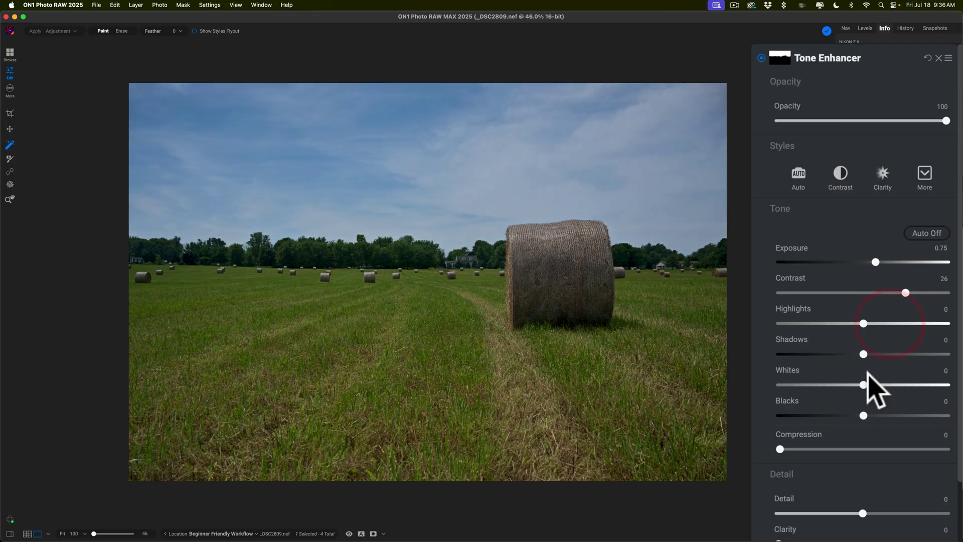
- Set the sky's Whites to 34, Blacks to -14 and Clarity to 60, and raise its Detail slightly
left_click_drag(863, 385, 913, 385)
left_click_drag(863, 415, 838, 416)
scroll(853, 483, "down", 3)
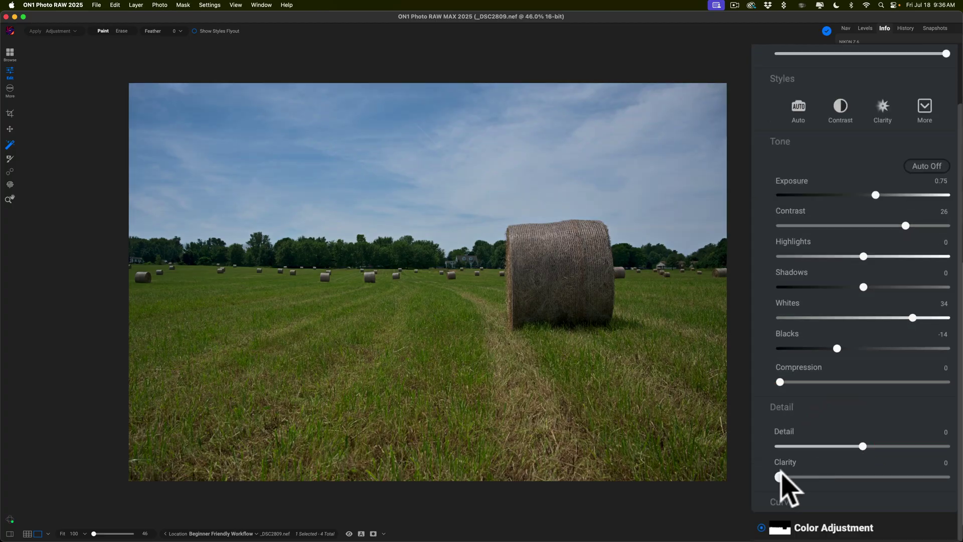
left_click_drag(778, 475, 895, 477)
left_click(878, 477)
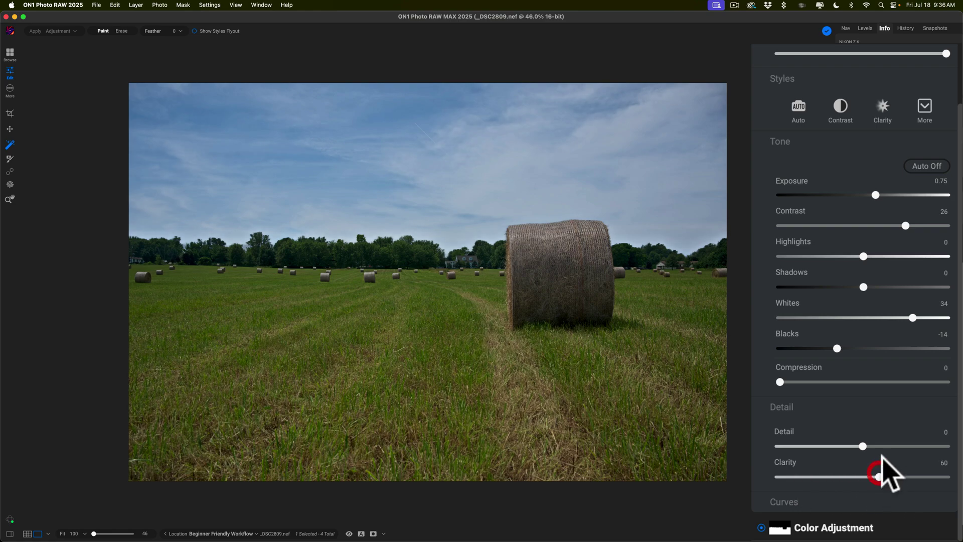
left_click_drag(861, 445, 889, 445)
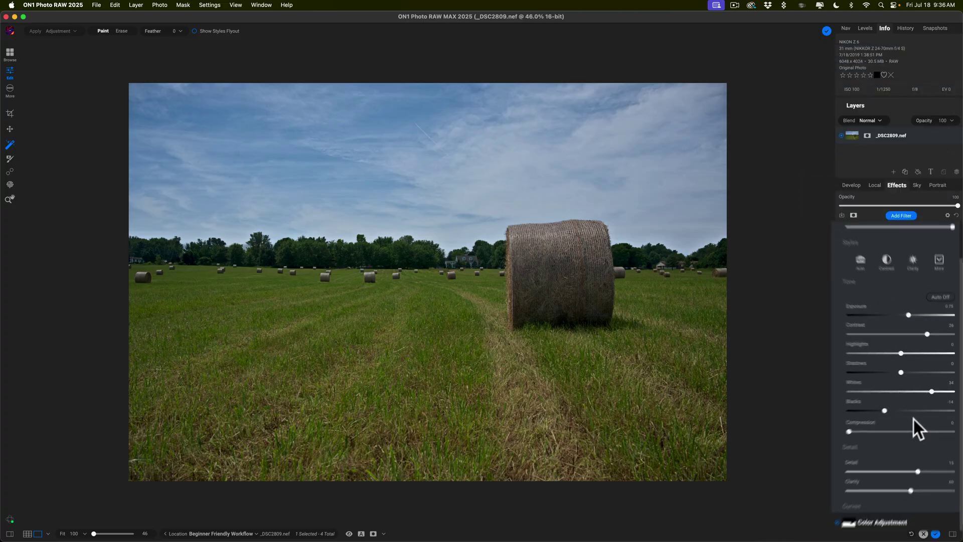
- Select the entire tree line along the horizon and apply a Color Adjustment filter to it
mouse_move(376, 258)
left_mouse_down()
mouse_move(182, 258)
mouse_move(159, 247)
mouse_move(292, 245)
mouse_move(440, 267)
mouse_move(473, 241)
mouse_move(505, 263)
left_mouse_up()
mouse_move(635, 256)
left_mouse_down()
mouse_move(610, 243)
mouse_move(731, 264)
left_mouse_up()
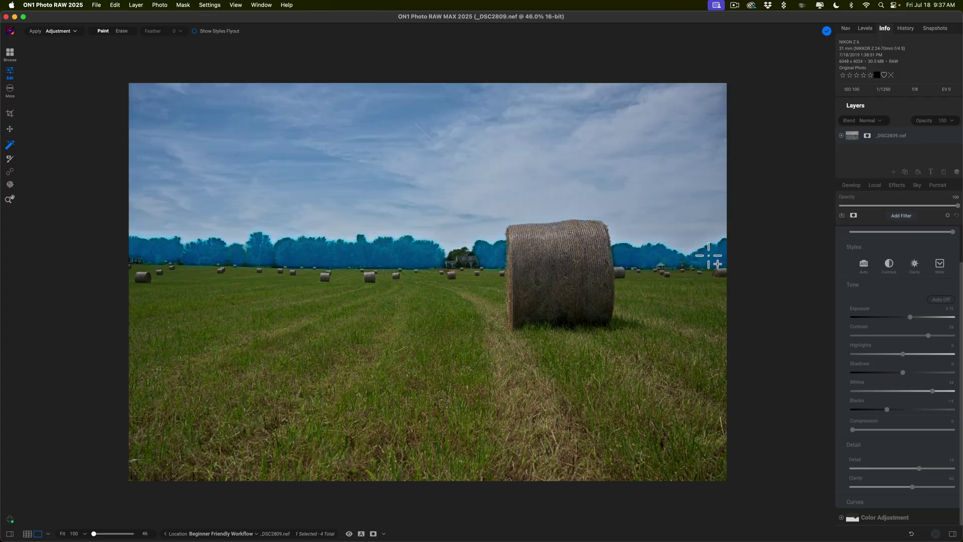
left_click(456, 251)
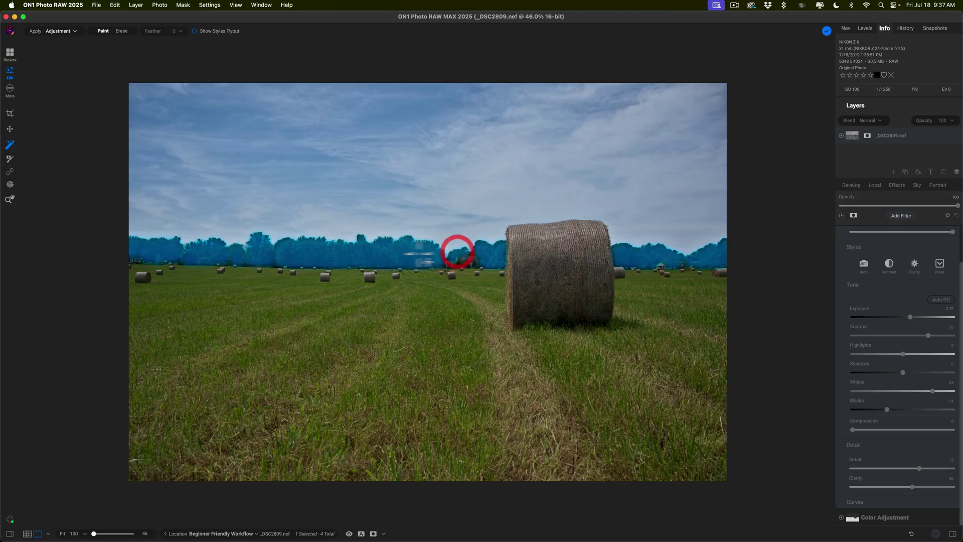
right_click(391, 250)
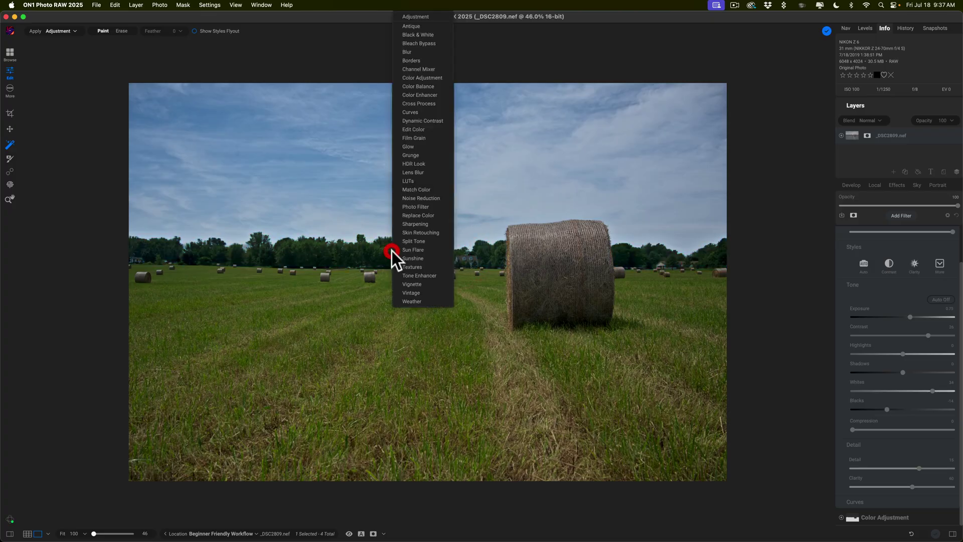
left_click(428, 78)
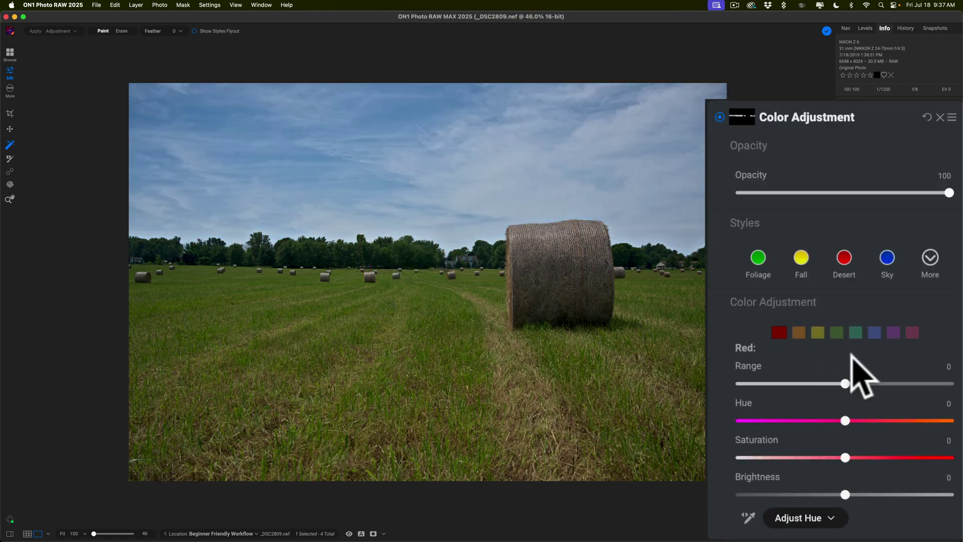
- For the trees, set yellow Brightness to 100 and Saturation to 12, and green Brightness to 100 and Saturation to about 13
left_click(818, 332)
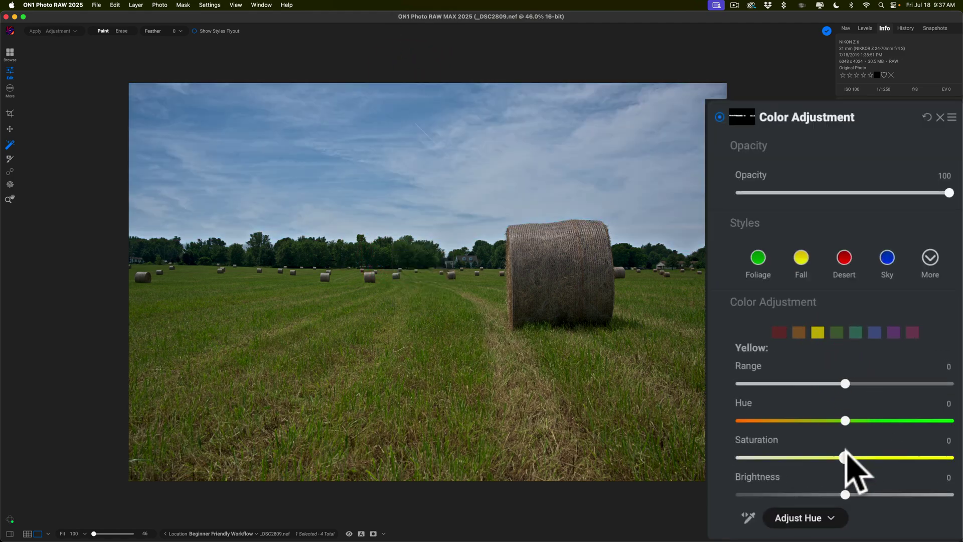
left_click_drag(845, 495, 959, 502)
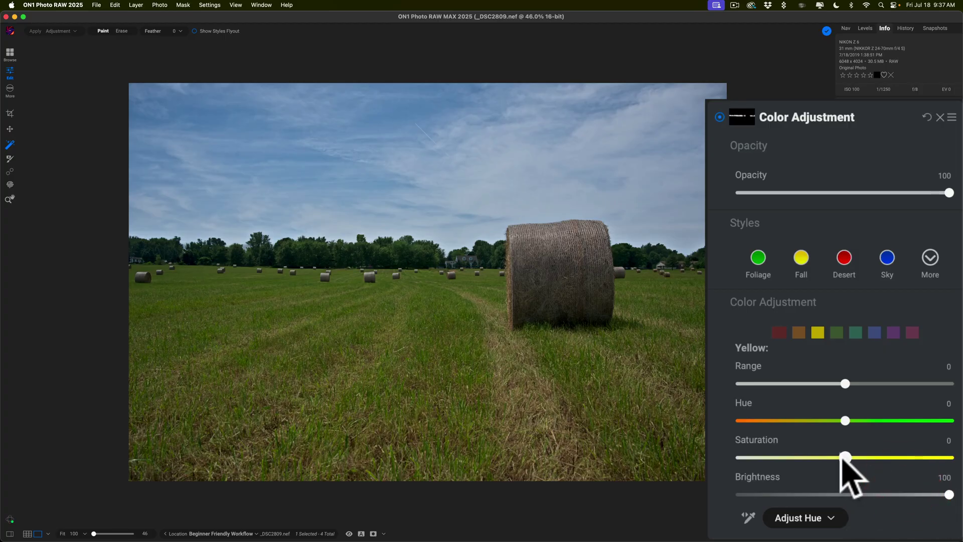
left_click_drag(845, 458, 877, 458)
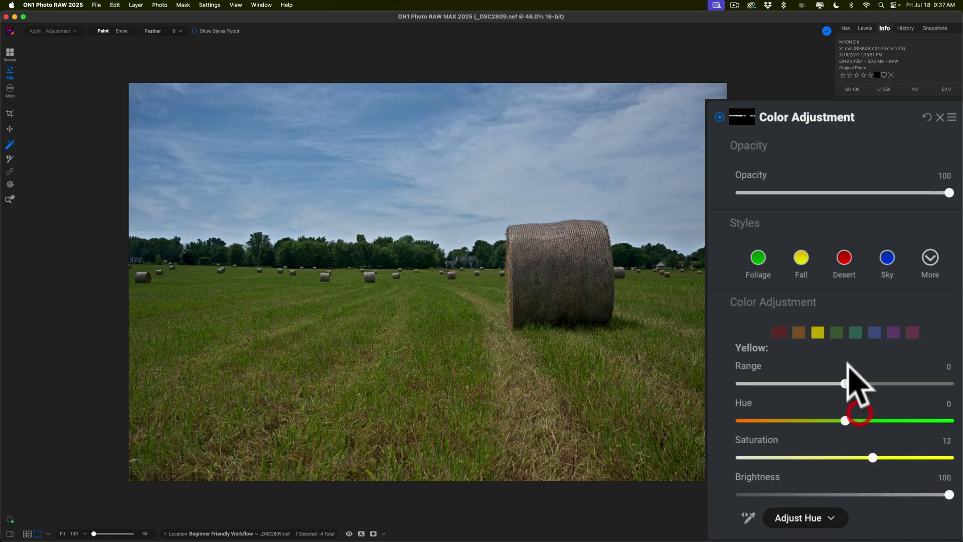
left_click(840, 345)
left_click_drag(846, 494, 953, 496)
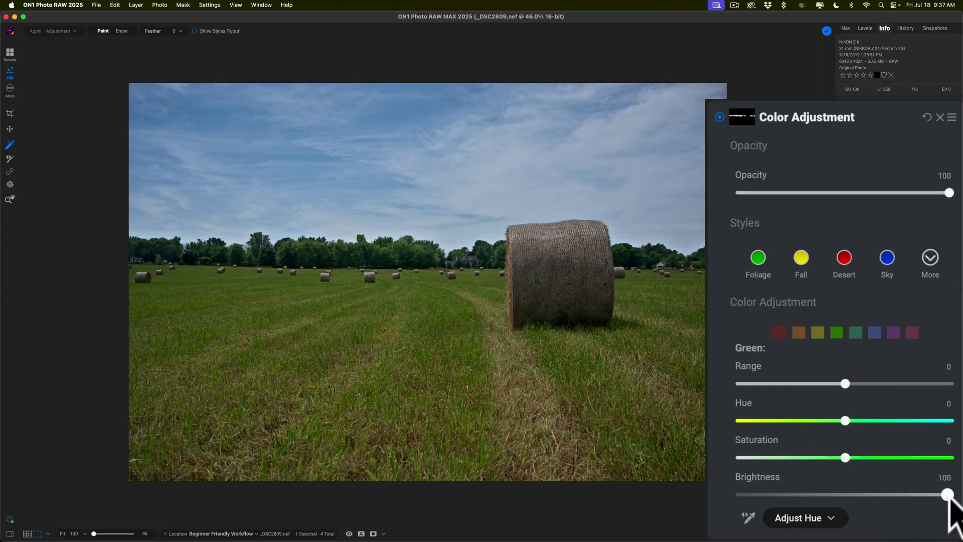
left_click_drag(845, 457, 875, 457)
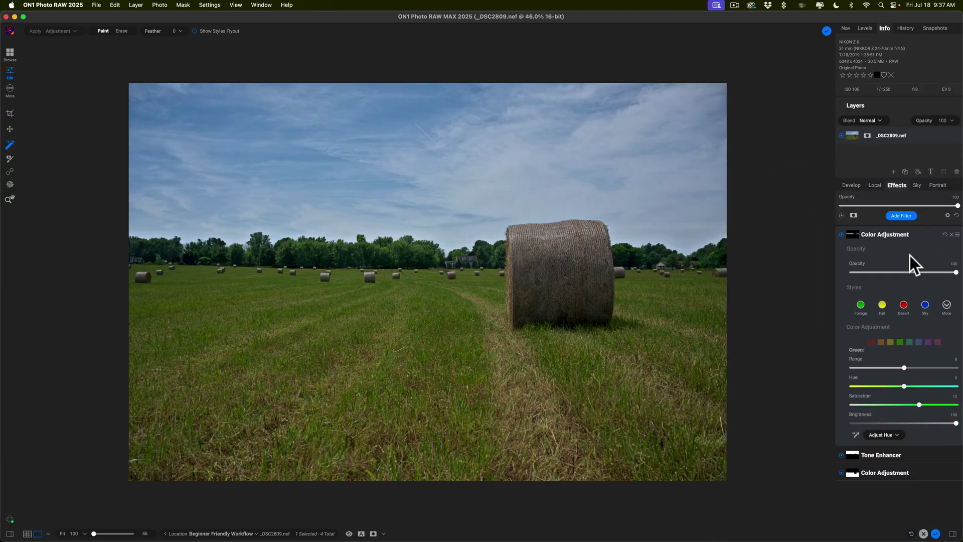
left_click(901, 215)
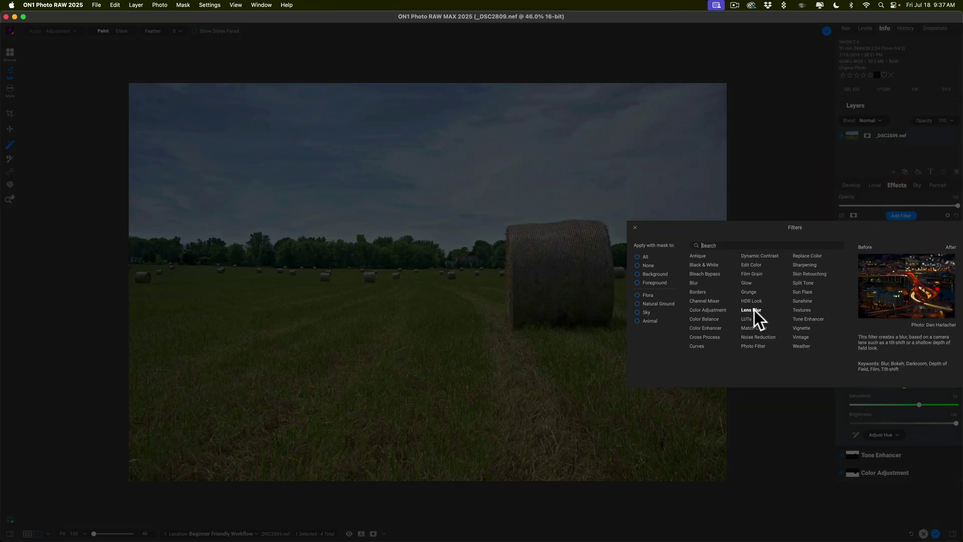
left_click(799, 337)
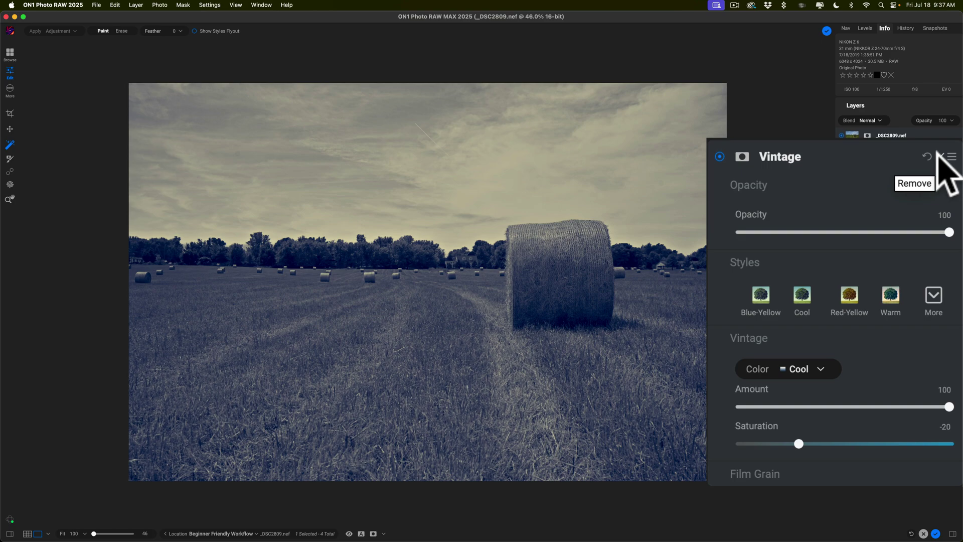
left_click(951, 234)
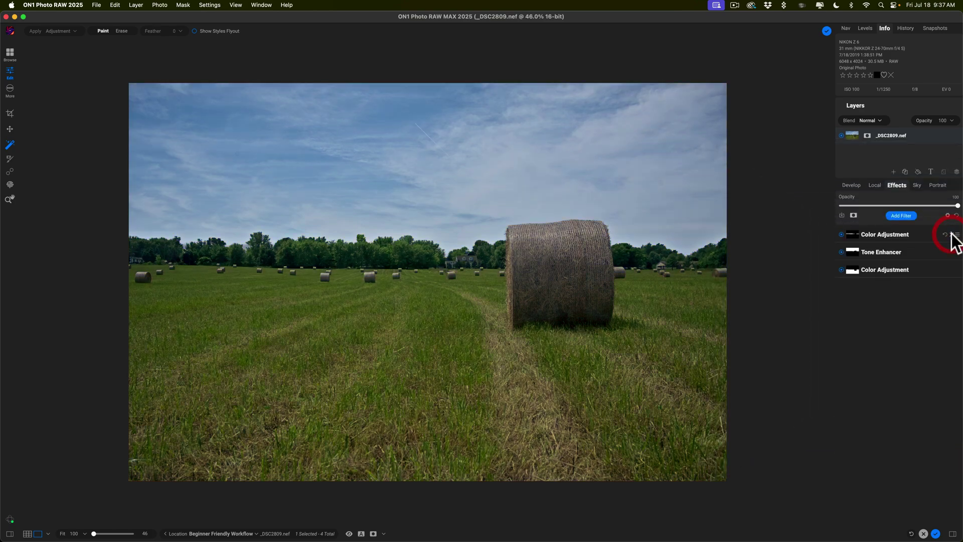
- Add a Vignette filter with the Subtle style to the hay bale photo and compare the edit with the original
left_click(901, 216)
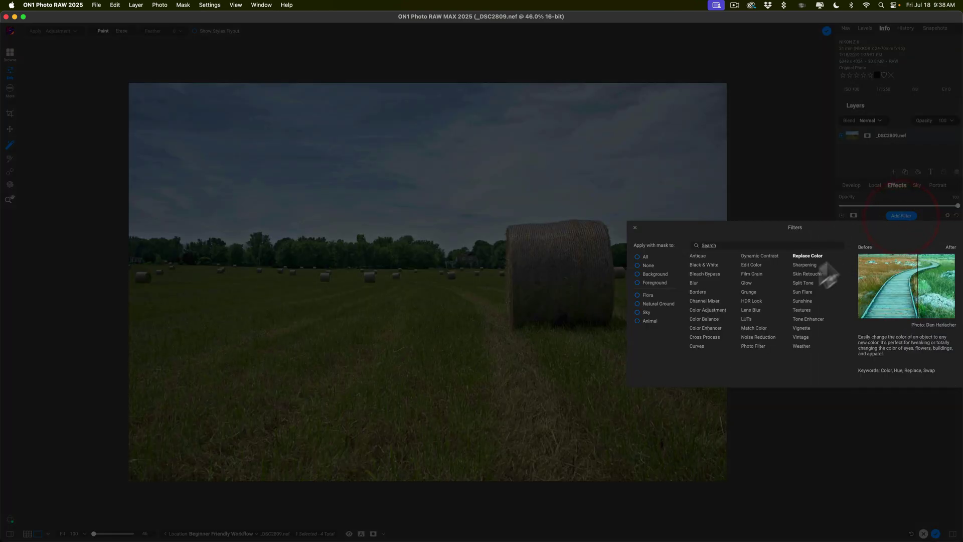
left_click(803, 327)
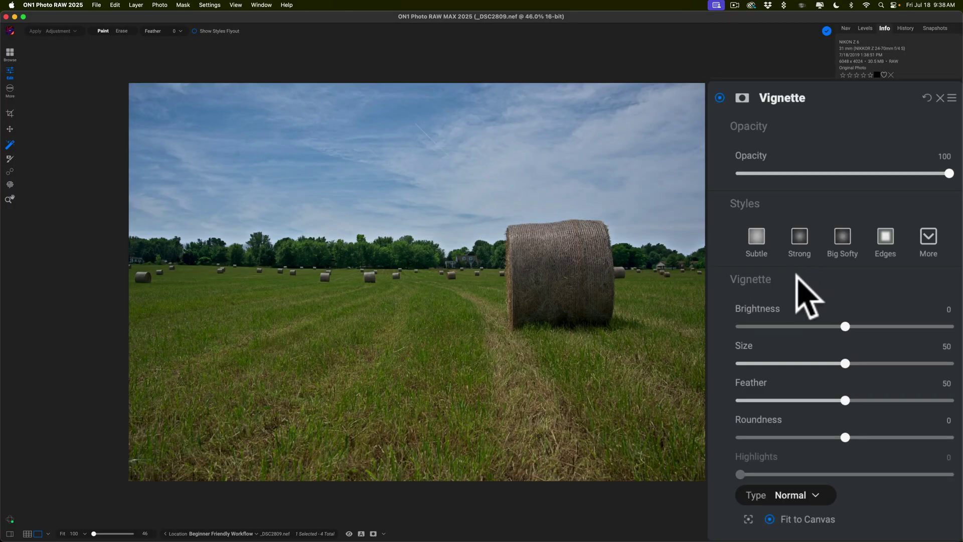
left_click(756, 239)
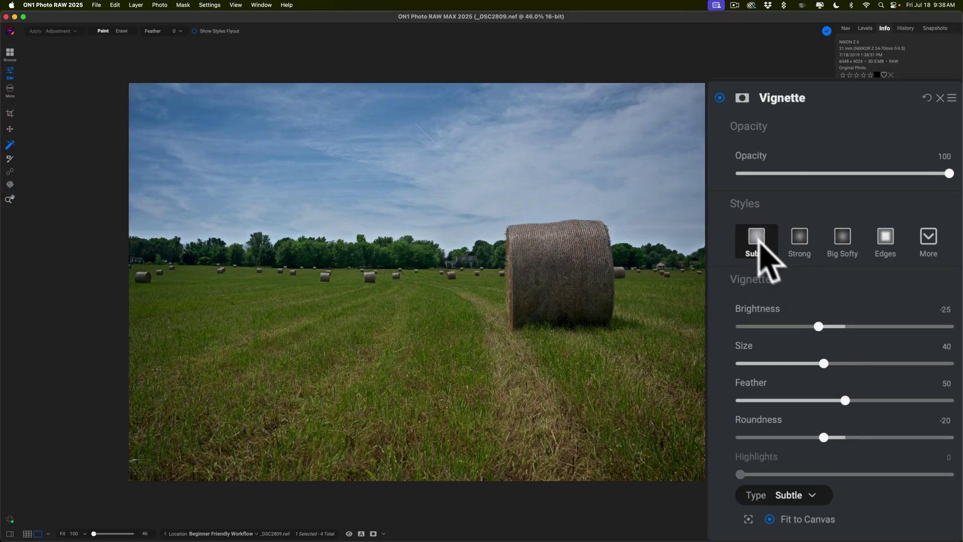
left_click(902, 231)
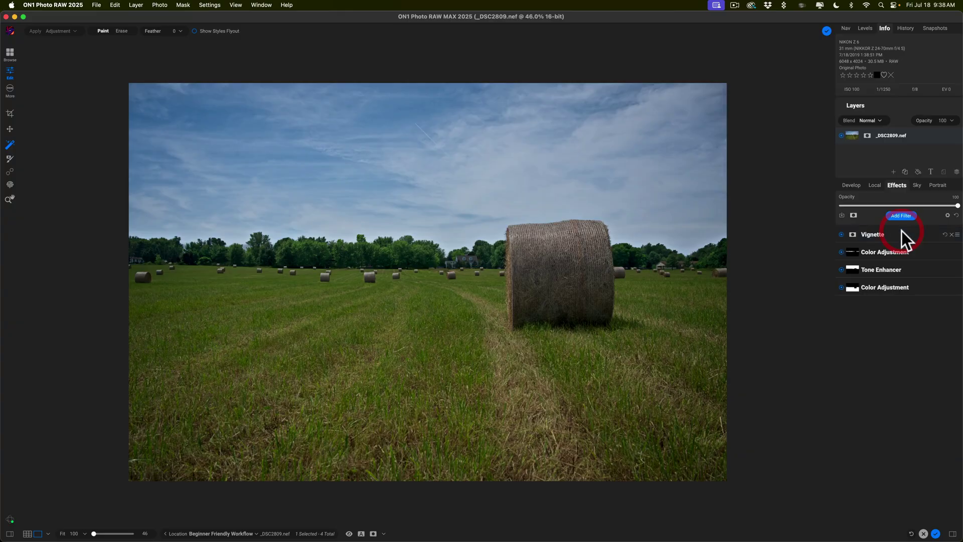
key("backslash")
key("backslash")
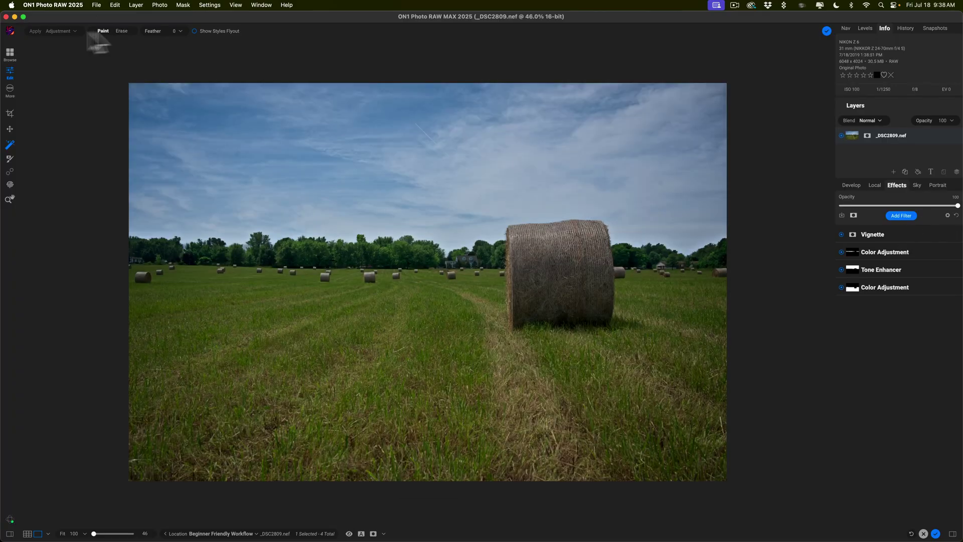
- Apply an AI crop to the photo and reposition the image so the large hay bale straddles the right-hand thirds line
left_click(9, 113)
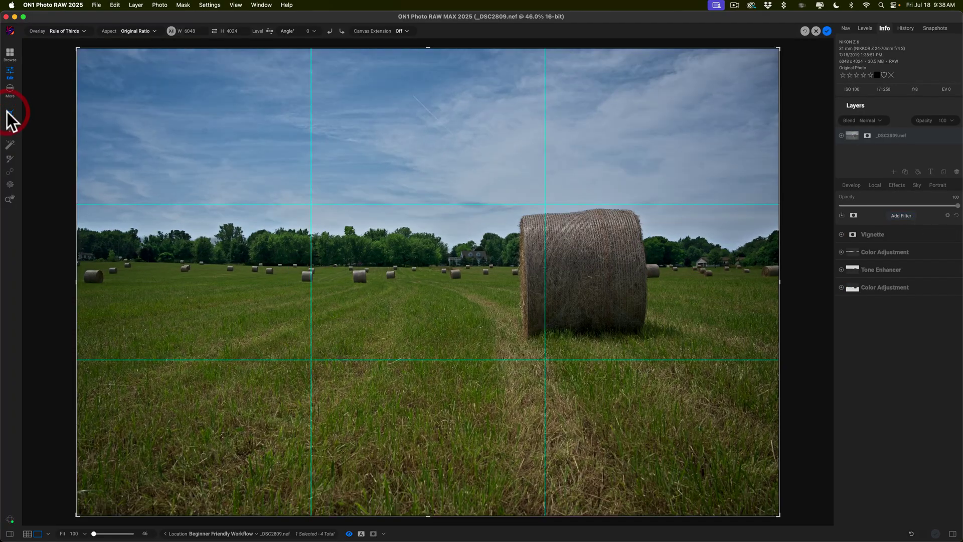
left_click(168, 30)
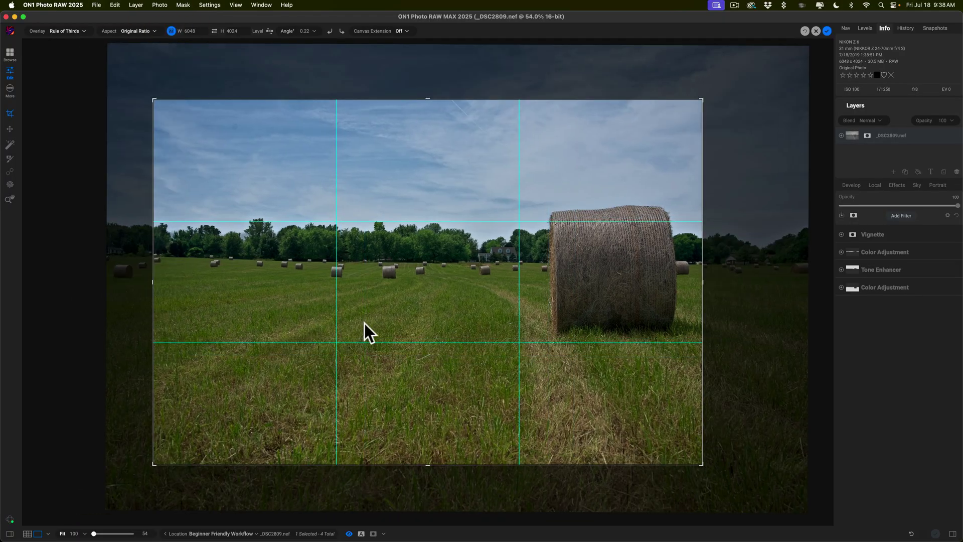
left_click_drag(362, 331, 299, 335)
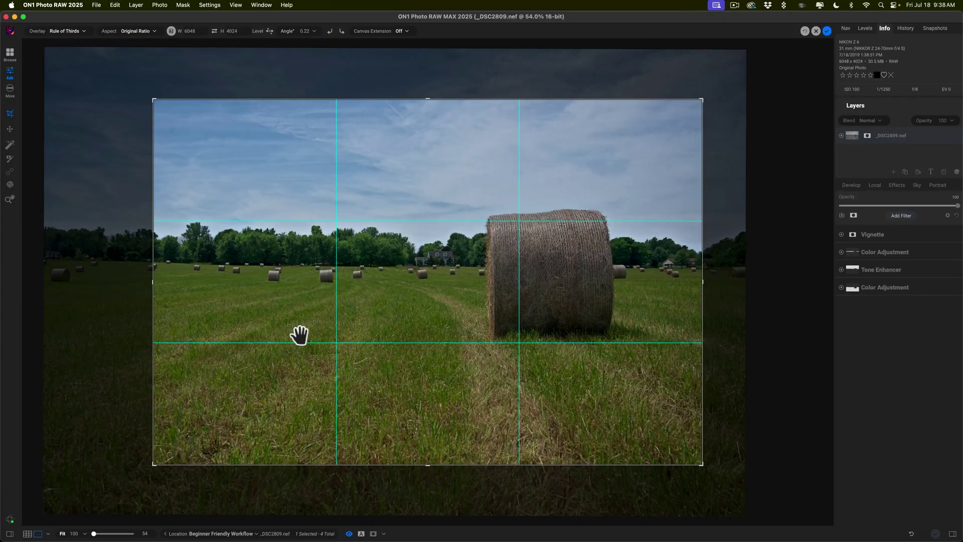
left_click(290, 324)
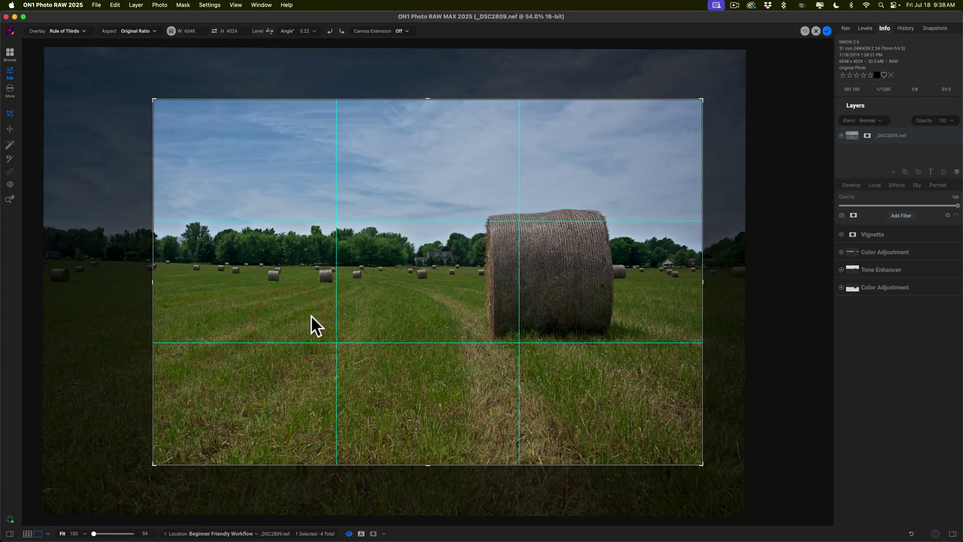
- Straighten the crop to an angle of -0.38° and apply it, comparing the edited photo with the original
left_click_drag(731, 306, 731, 304)
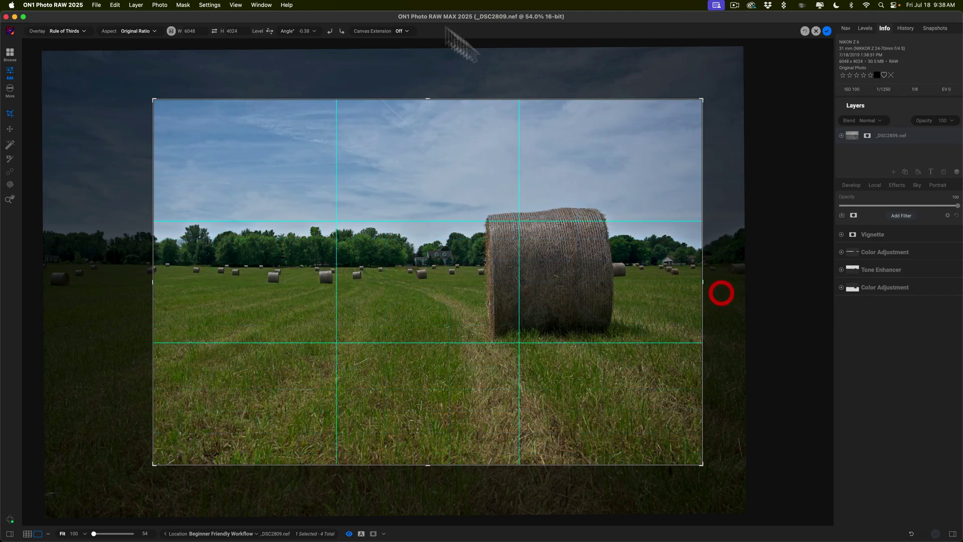
left_click(827, 31)
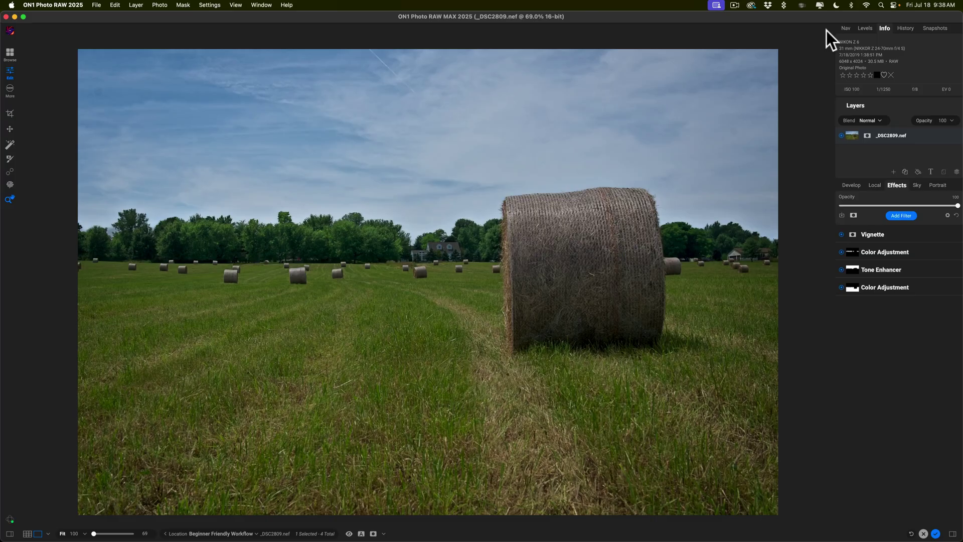
key("backslash")
key("backslash")
- Turn on Lens Correction for the hay bale photo and review its local adjustments and effect filters
left_click(808, 94)
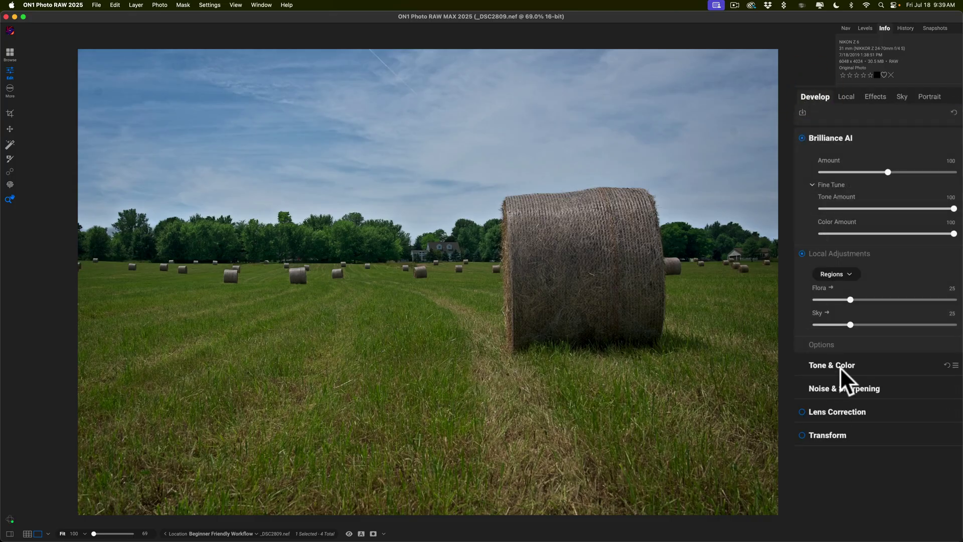
left_click(803, 410)
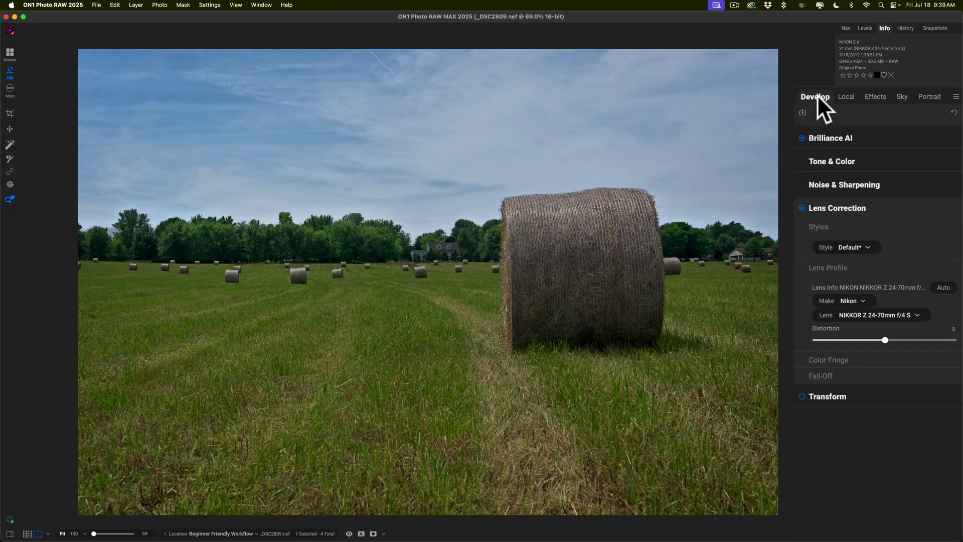
left_click(846, 96)
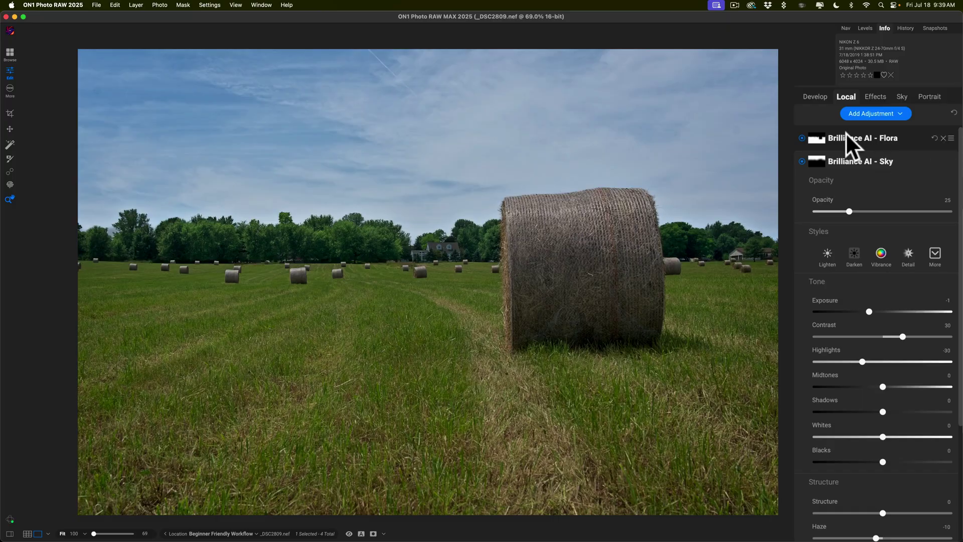
left_click(874, 97)
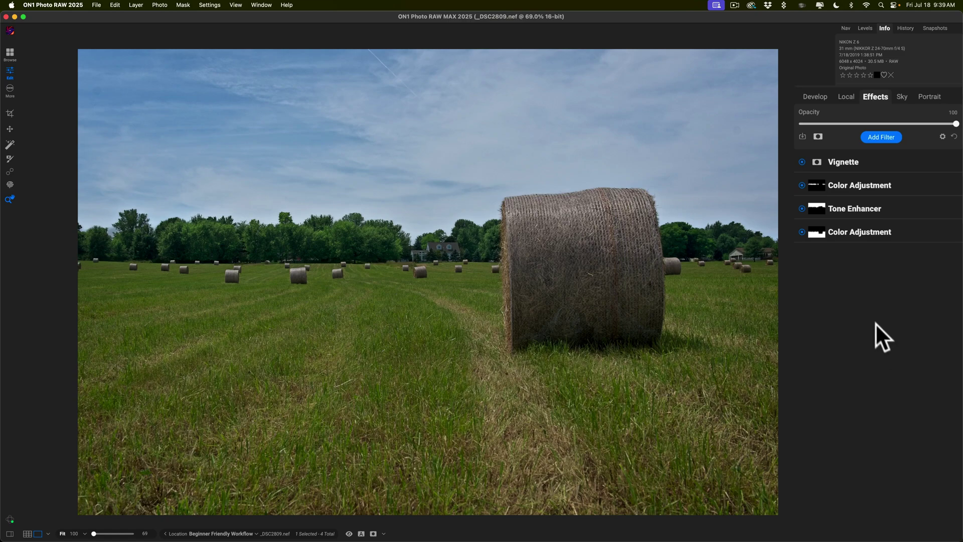
key("super+l")
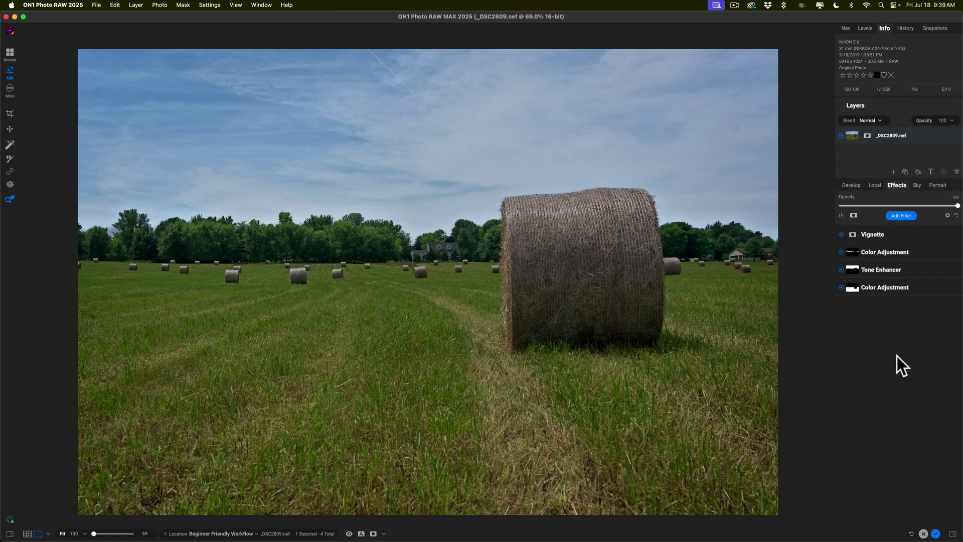